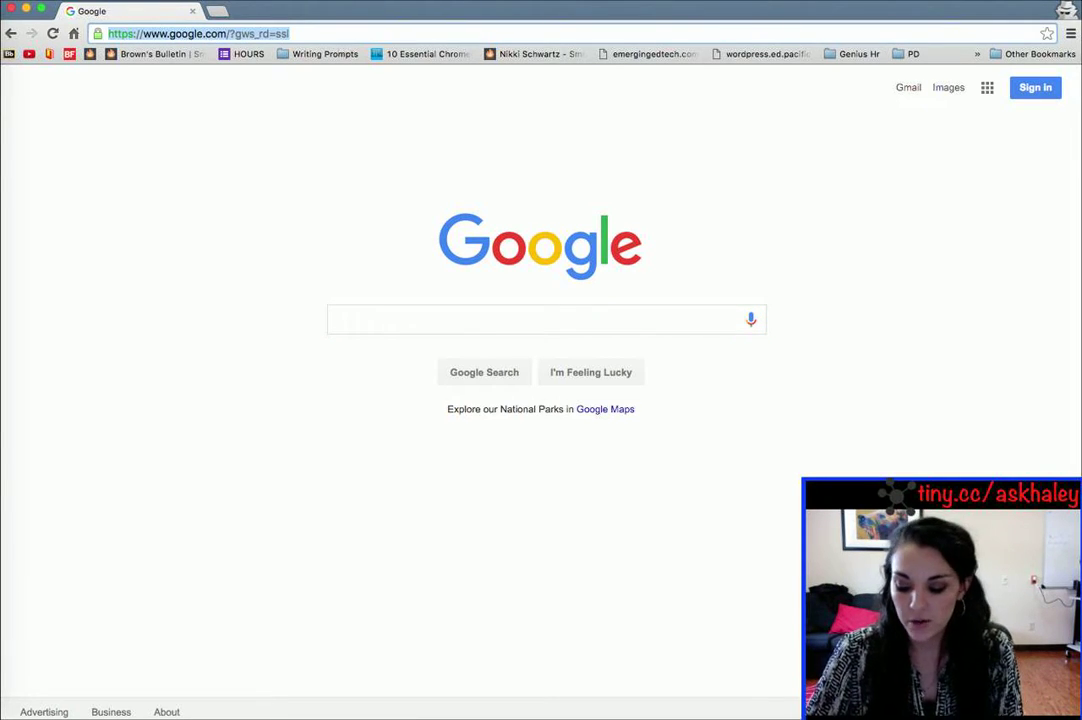
Step: Load the Google Photos about page from the address bar and continue to Google sign-in
{"action": "type", "text": "photo"}
{"action": "key", "text": "Return"}
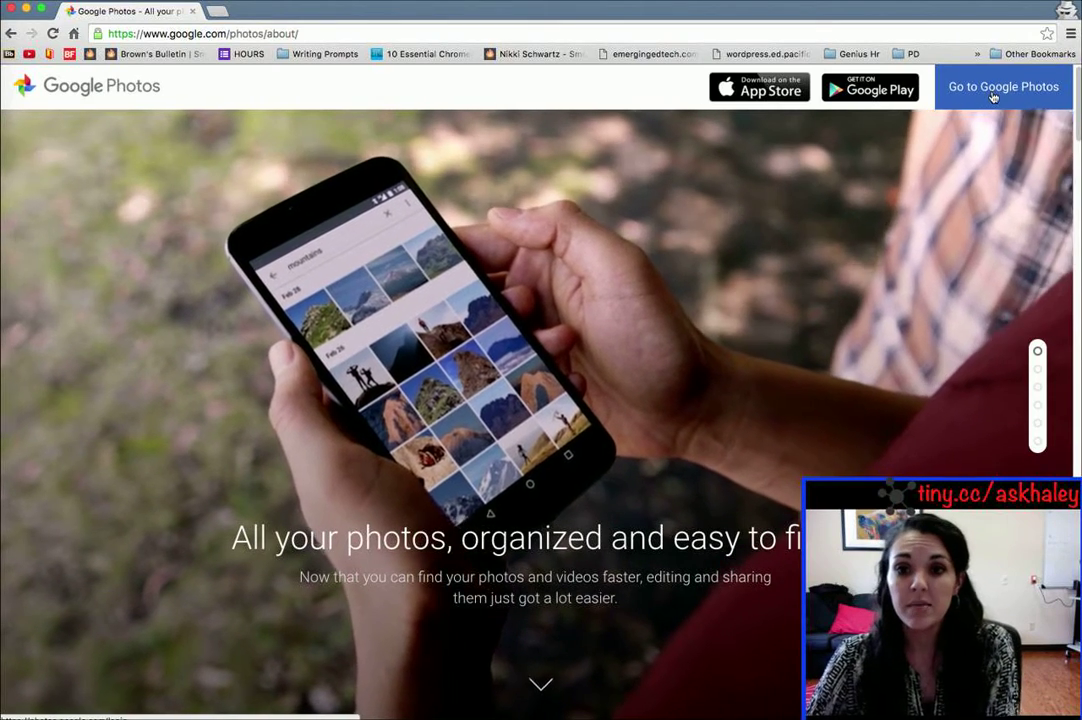
{"action": "left_click", "coordinate": [993, 88]}
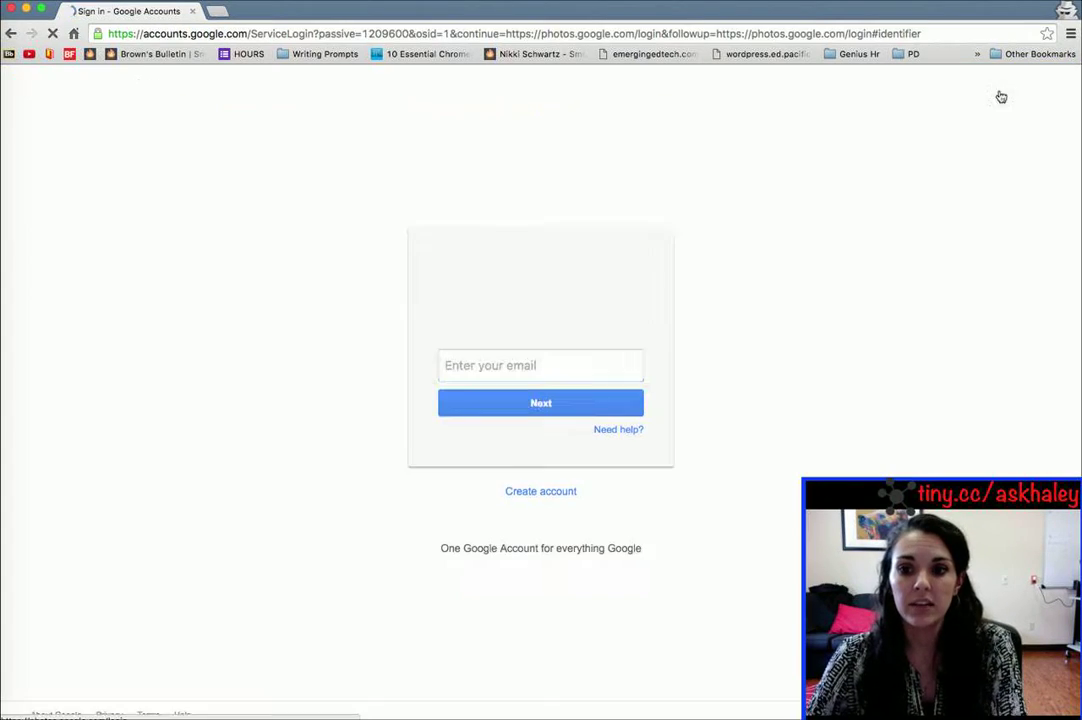
Step: Enter the test account's e-mail to sign in, moving the Chrome window aside and back
{"action": "left_click", "coordinate": [549, 371]}
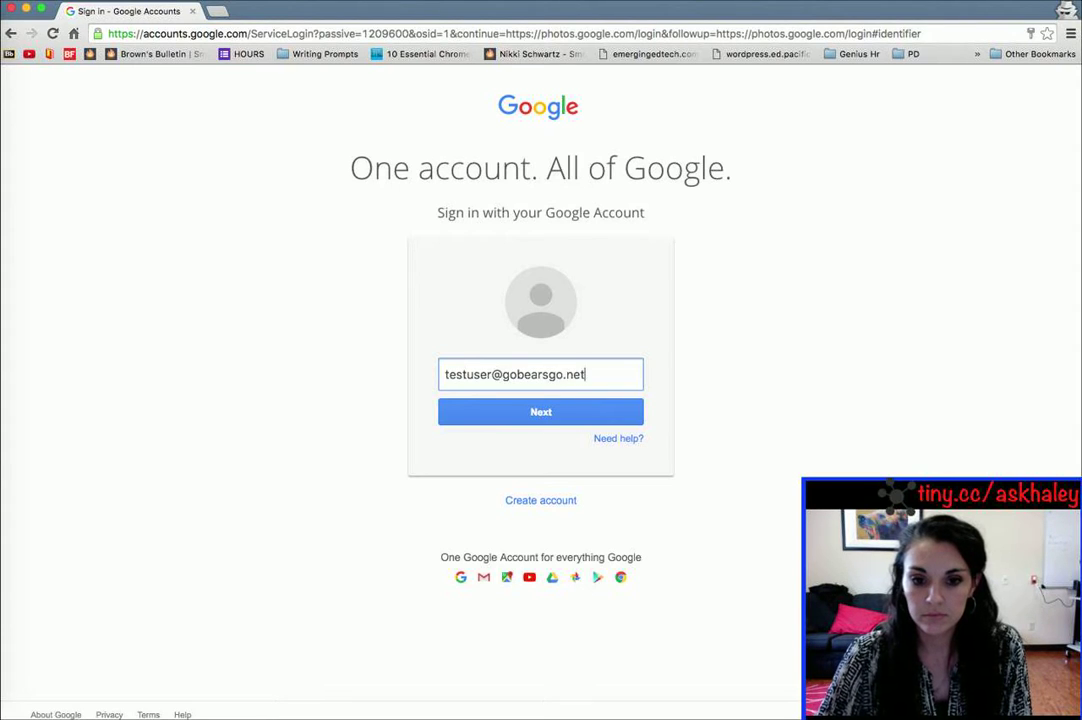
{"action": "key", "text": "Return"}
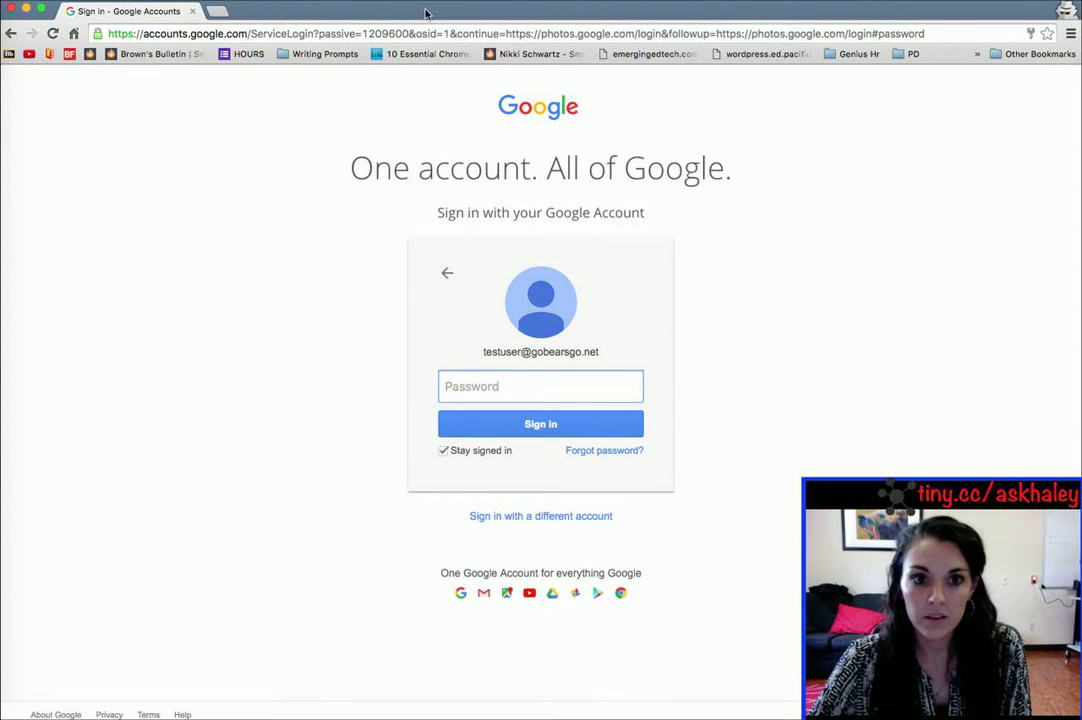
{"action": "left_click_drag", "start_coordinate": [423, 12], "coordinate": [1081, 46]}
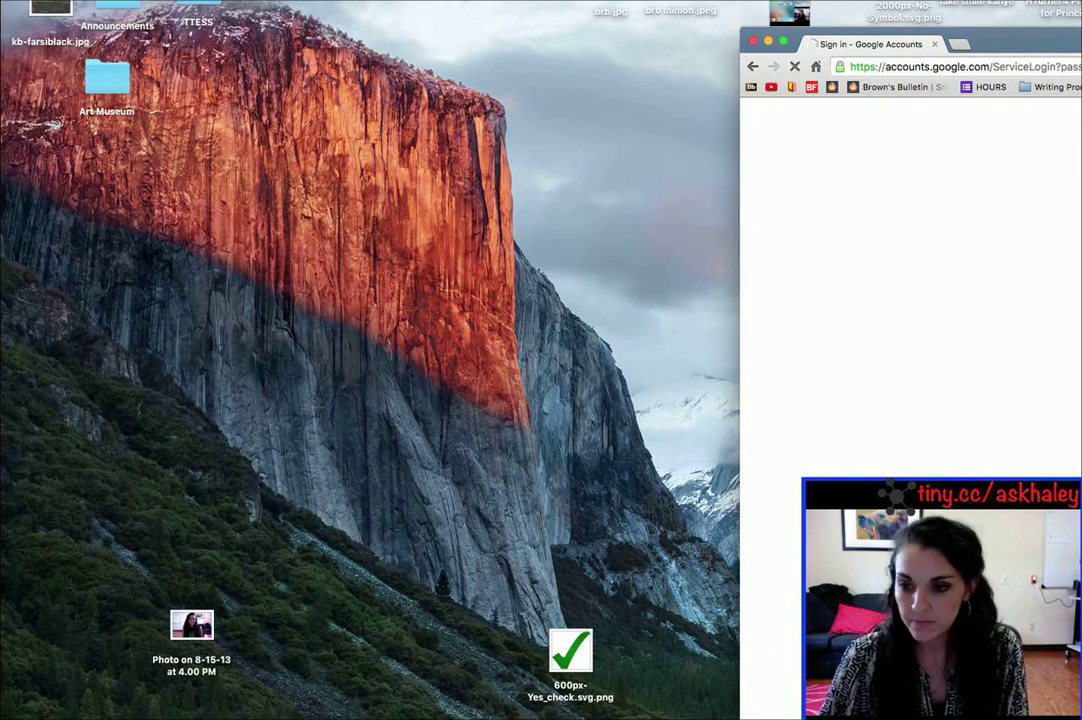
{"action": "left_click_drag", "start_coordinate": [1081, 42], "coordinate": [500, 12]}
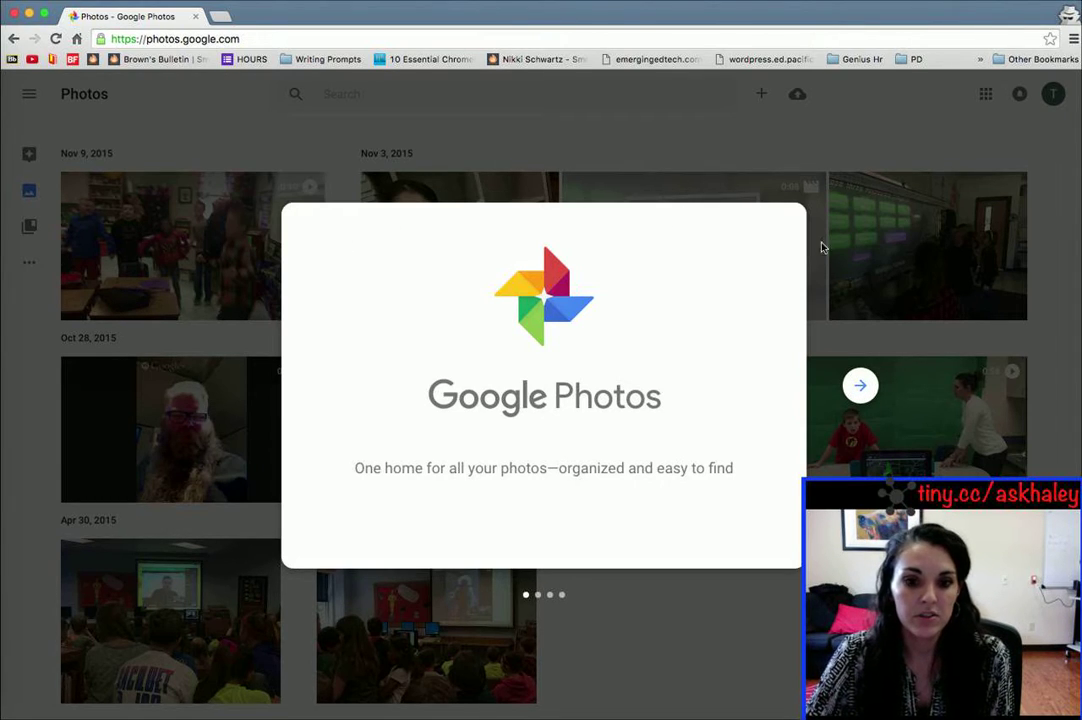
Step: Get through the four welcome slides to the library and bring up the photo upload picker
{"action": "left_click", "coordinate": [859, 385]}
{"action": "left_click", "coordinate": [862, 388]}
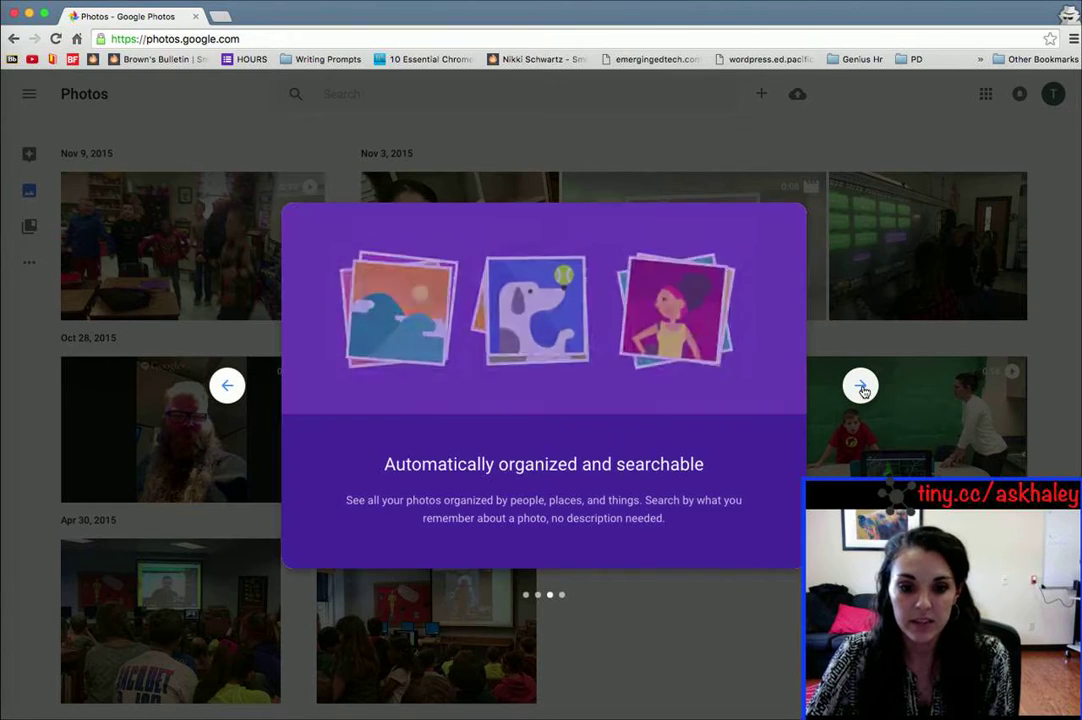
{"action": "left_click", "coordinate": [862, 388]}
{"action": "left_click", "coordinate": [862, 388]}
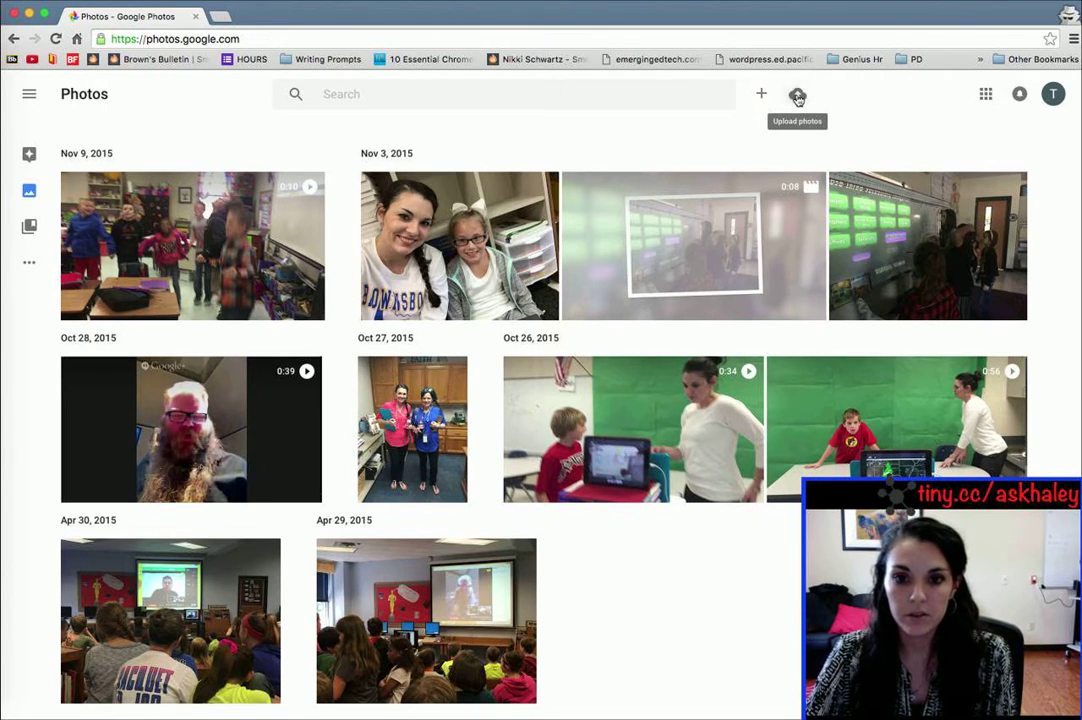
{"action": "left_click", "coordinate": [797, 97]}
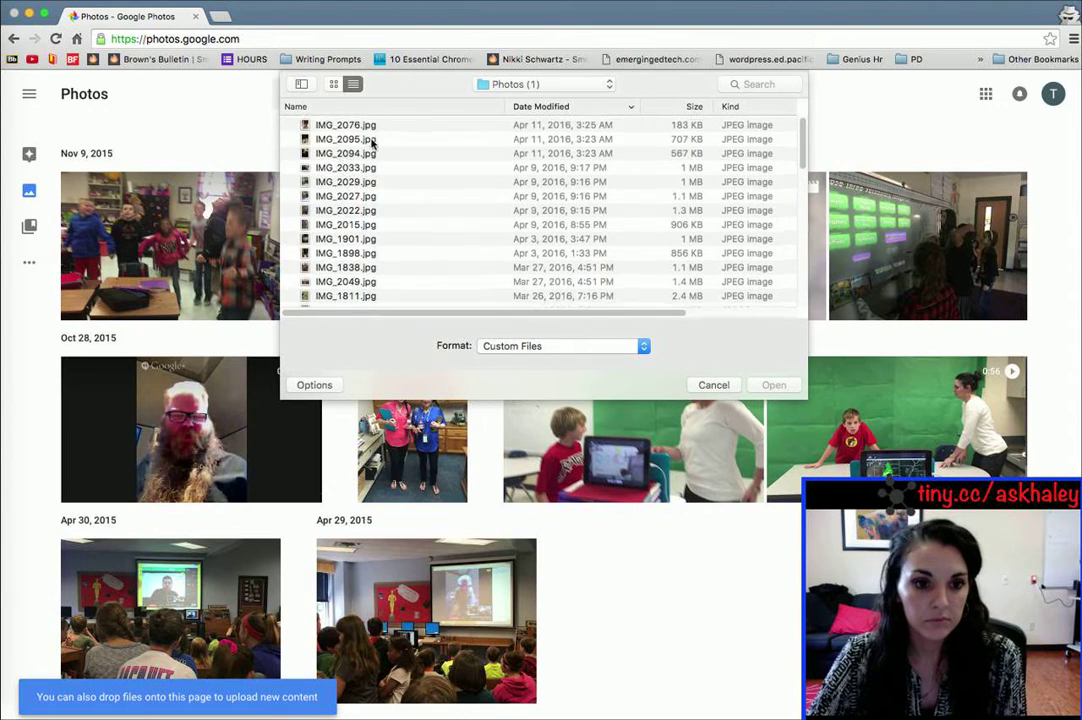
Step: Switch the upload file picker to thumbnail icon view
{"action": "left_click", "coordinate": [342, 183]}
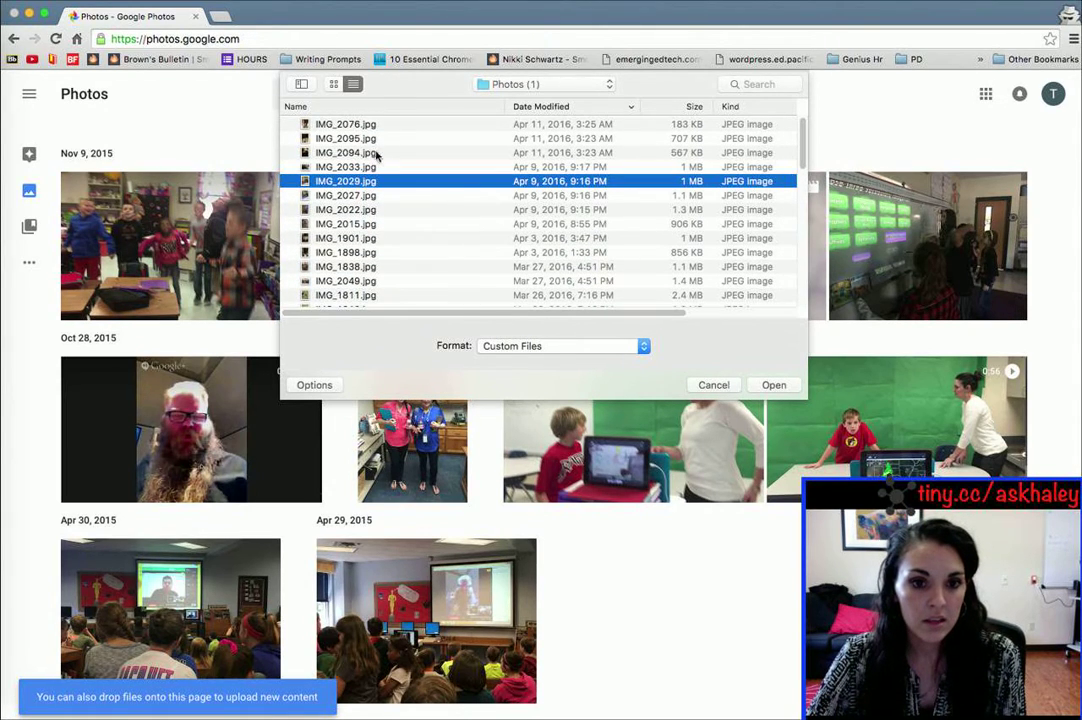
{"action": "left_click", "coordinate": [333, 85]}
{"action": "scroll", "coordinate": [459, 217], "scroll_direction": "down", "scroll_amount": 1}
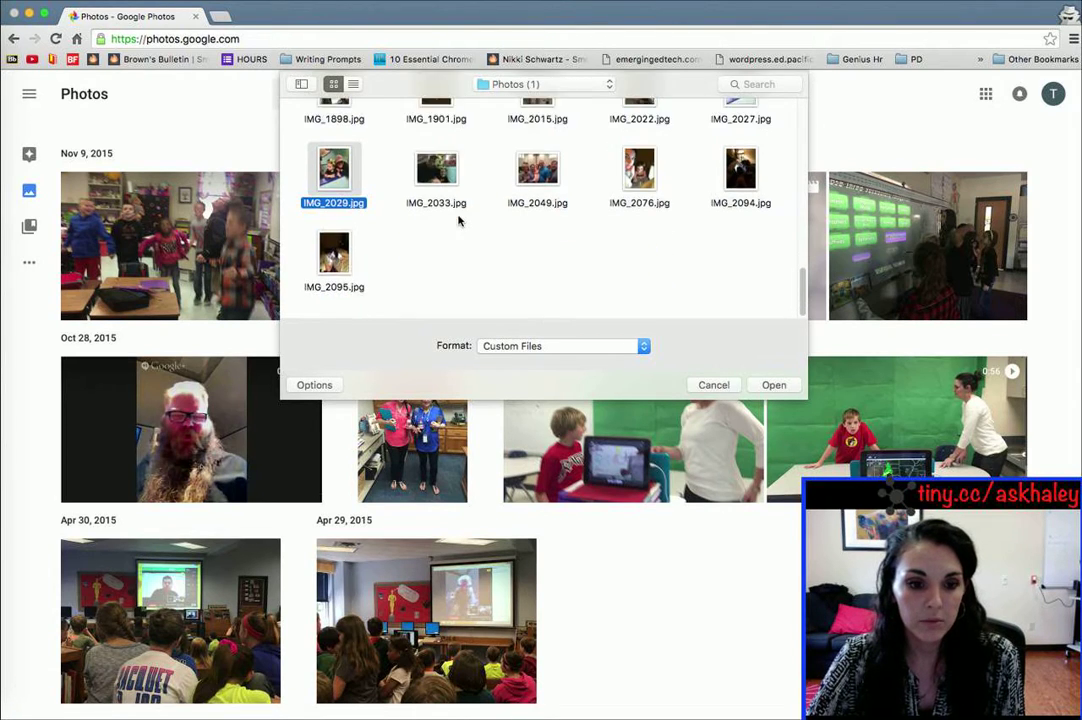
{"action": "scroll", "coordinate": [466, 215], "scroll_direction": "up", "scroll_amount": 10}
{"action": "scroll", "coordinate": [466, 213], "scroll_direction": "up", "scroll_amount": 10}
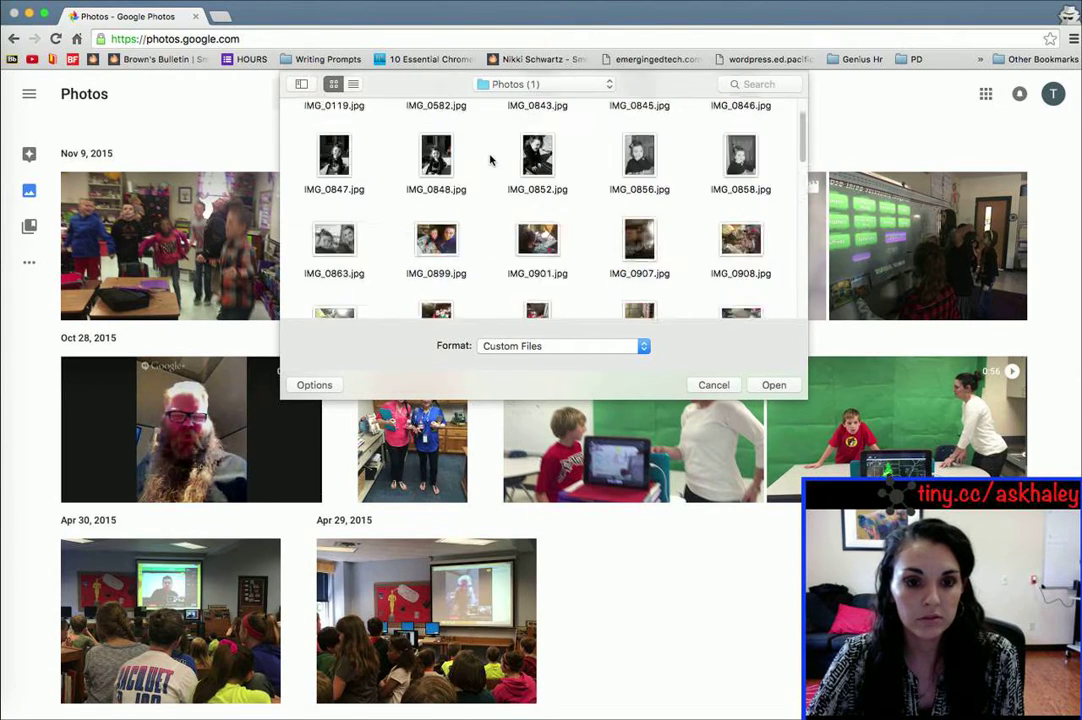
Step: Point the picker at the Desktop folder and browse its contents
{"action": "left_click", "coordinate": [538, 88]}
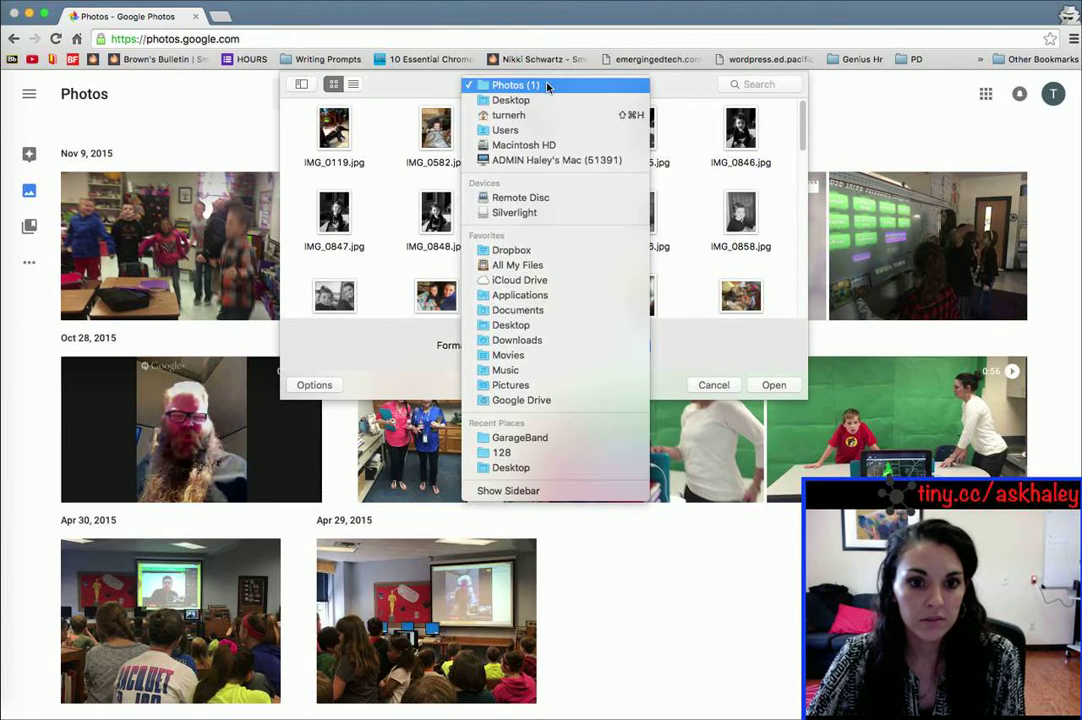
{"action": "left_click", "coordinate": [546, 102]}
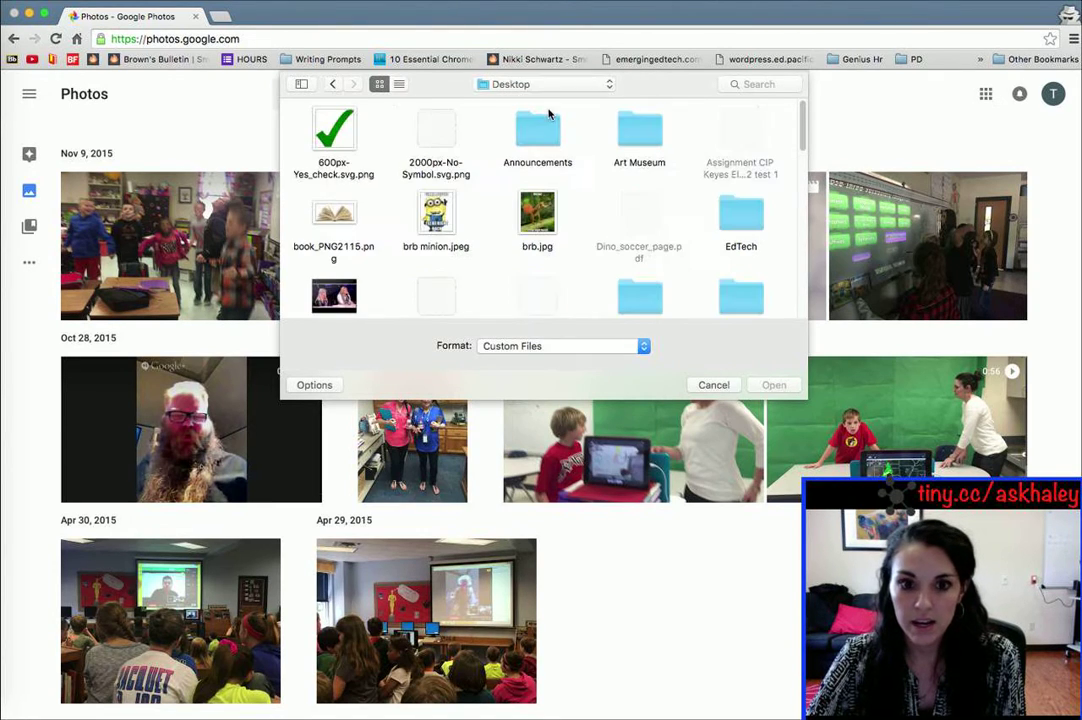
{"action": "scroll", "coordinate": [480, 210], "scroll_direction": "down", "scroll_amount": 5}
{"action": "scroll", "coordinate": [480, 210], "scroll_direction": "up", "scroll_amount": 2}
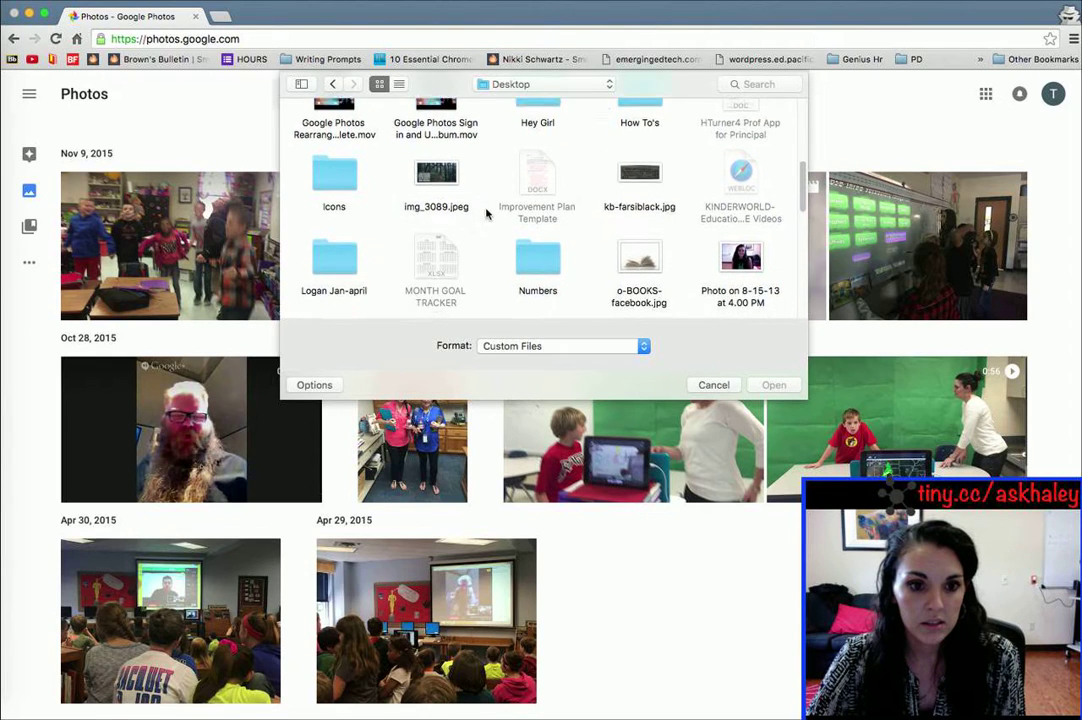
{"action": "scroll", "coordinate": [487, 213], "scroll_direction": "down", "scroll_amount": 4}
{"action": "scroll", "coordinate": [487, 213], "scroll_direction": "down", "scroll_amount": 8}
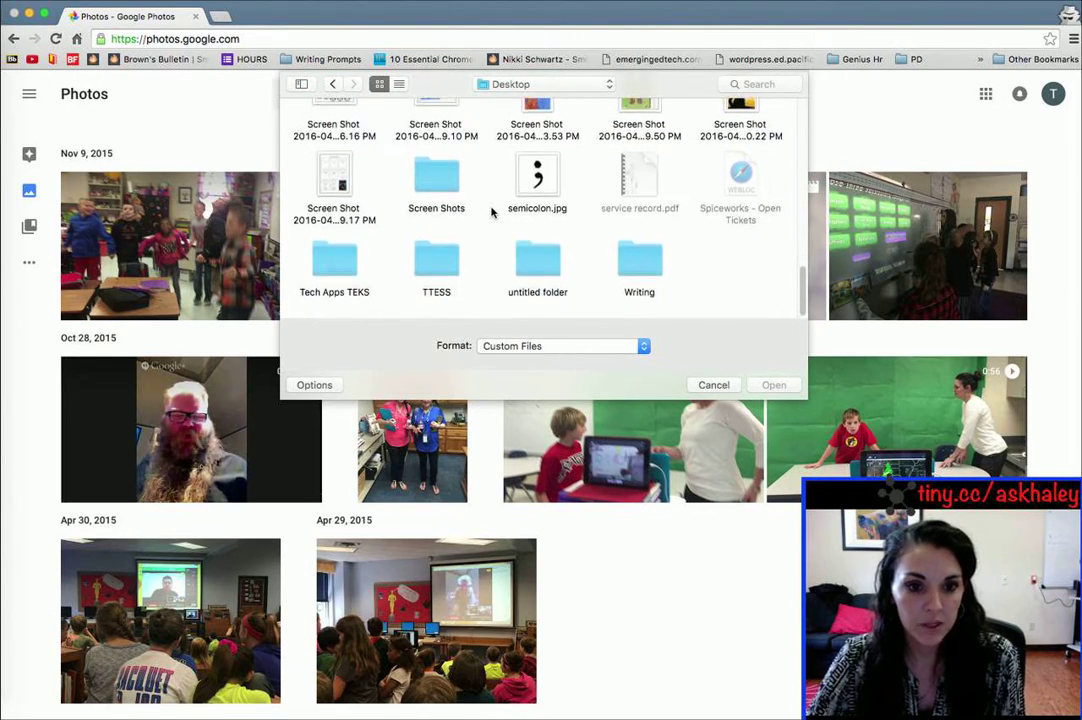
{"action": "scroll", "coordinate": [491, 209], "scroll_direction": "up", "scroll_amount": 10}
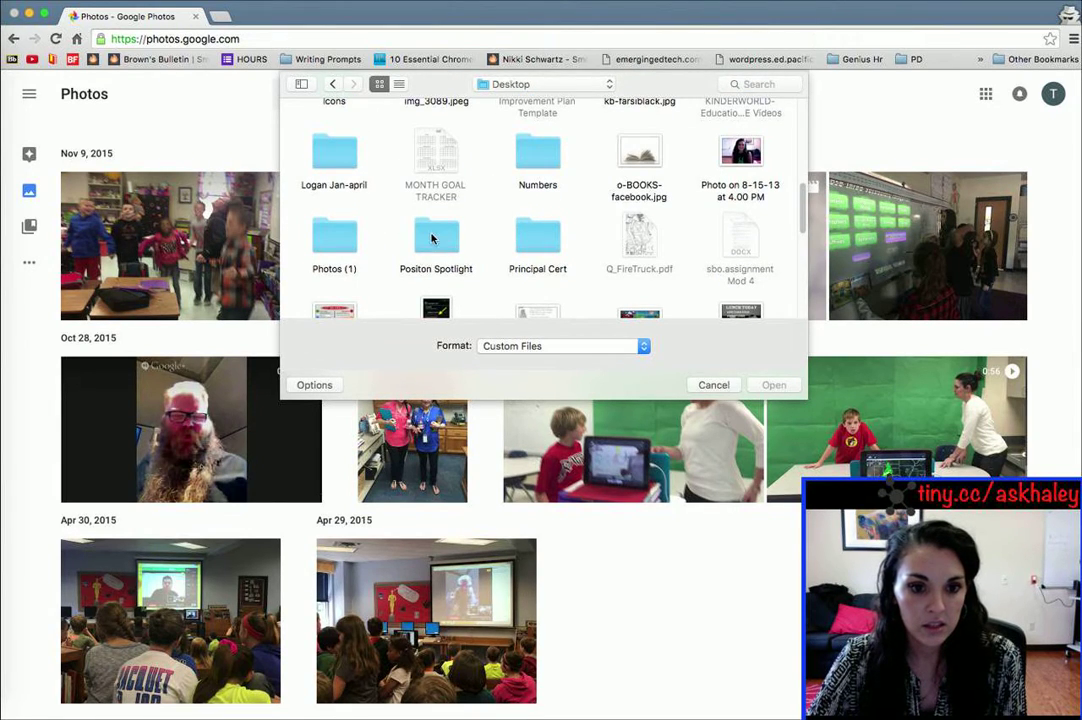
Step: Open the Positon Spotlight folder and browse its files
{"action": "double_click", "coordinate": [432, 238]}
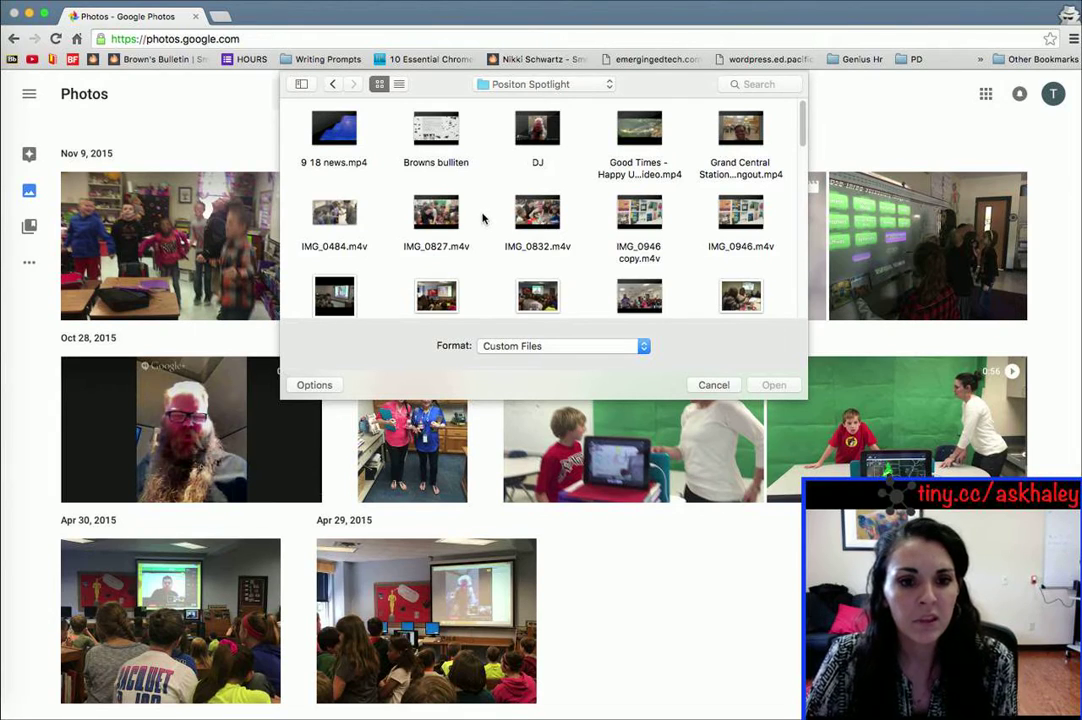
{"action": "scroll", "coordinate": [482, 218], "scroll_direction": "down", "scroll_amount": 3}
{"action": "scroll", "coordinate": [483, 217], "scroll_direction": "down", "scroll_amount": 3}
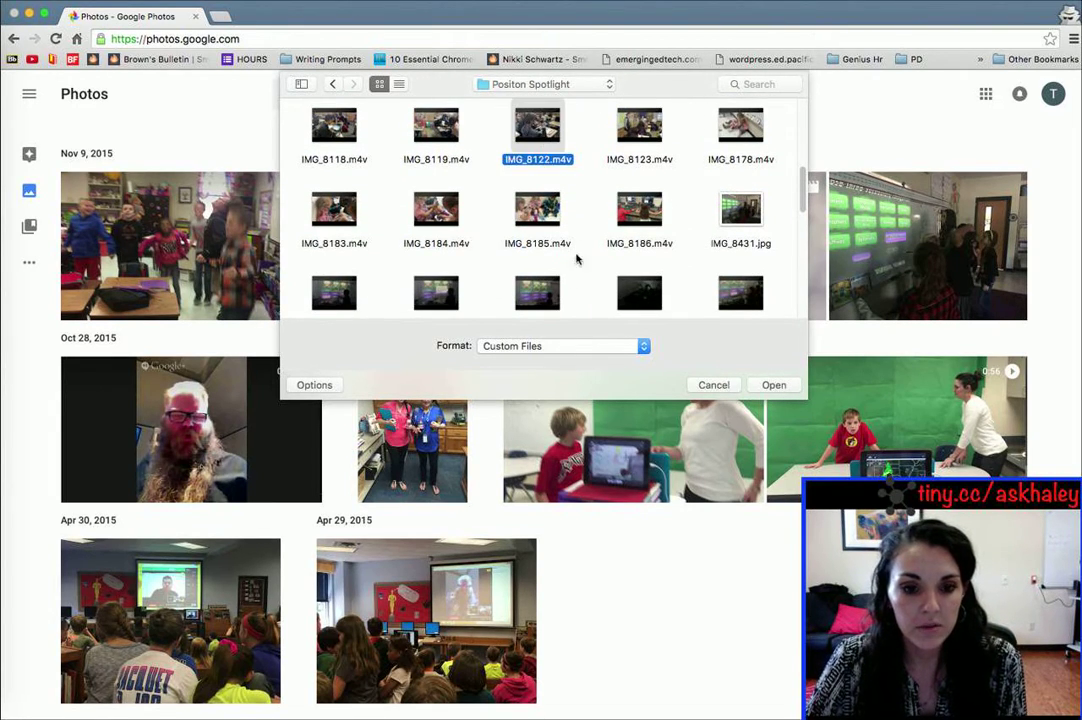
{"action": "scroll", "coordinate": [605, 267], "scroll_direction": "up", "scroll_amount": 1}
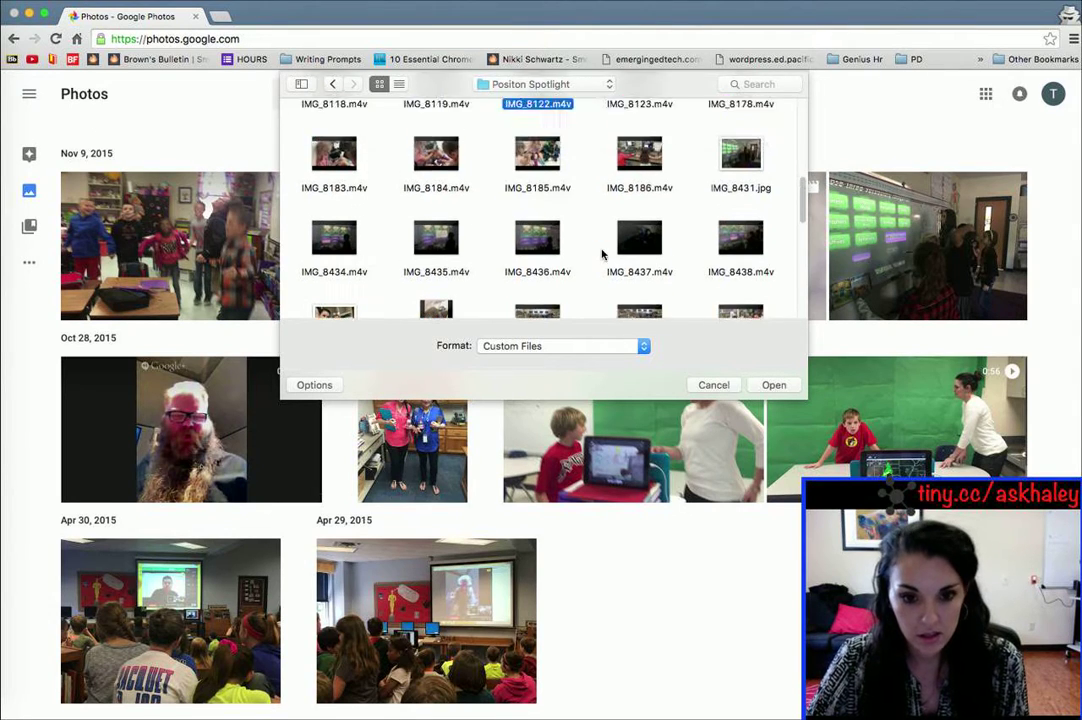
{"action": "scroll", "coordinate": [601, 251], "scroll_direction": "down", "scroll_amount": 5}
{"action": "scroll", "coordinate": [599, 235], "scroll_direction": "up", "scroll_amount": 2}
{"action": "scroll", "coordinate": [600, 230], "scroll_direction": "up", "scroll_amount": 6}
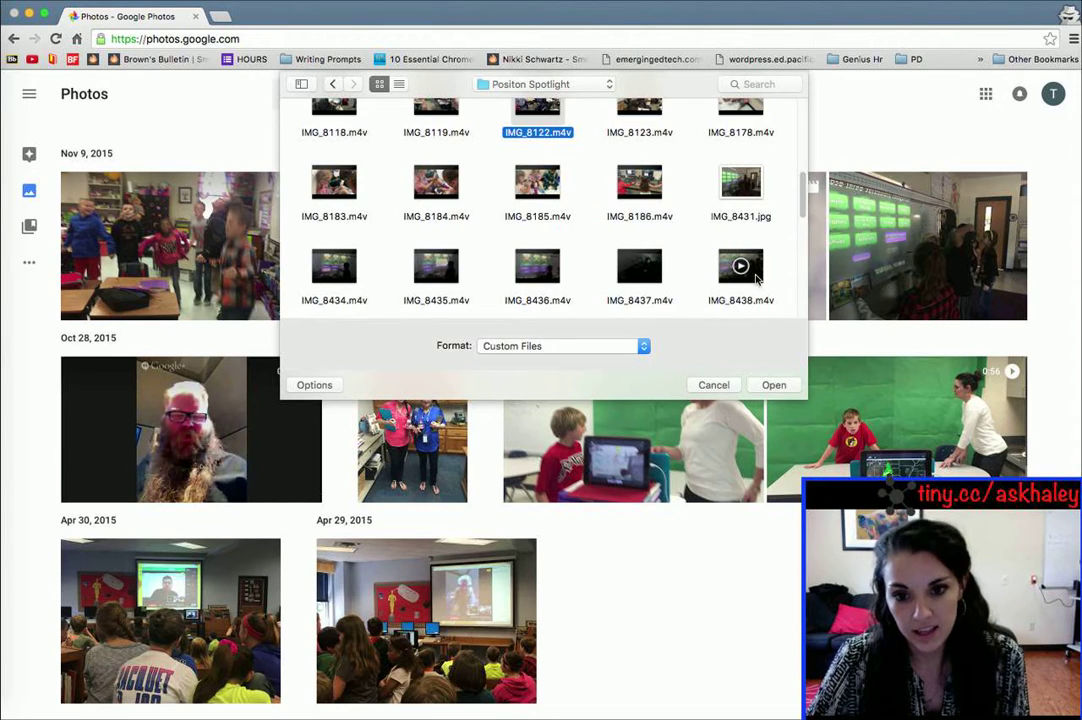
Step: Try selecting several .m4v videos (IMG_8438, IMG_8185, IMG_8184, IMG_8436, IMG_8186), then clear the selection
{"action": "left_click", "coordinate": [757, 278], "text": "super"}
{"action": "left_click", "coordinate": [537, 186], "text": "super"}
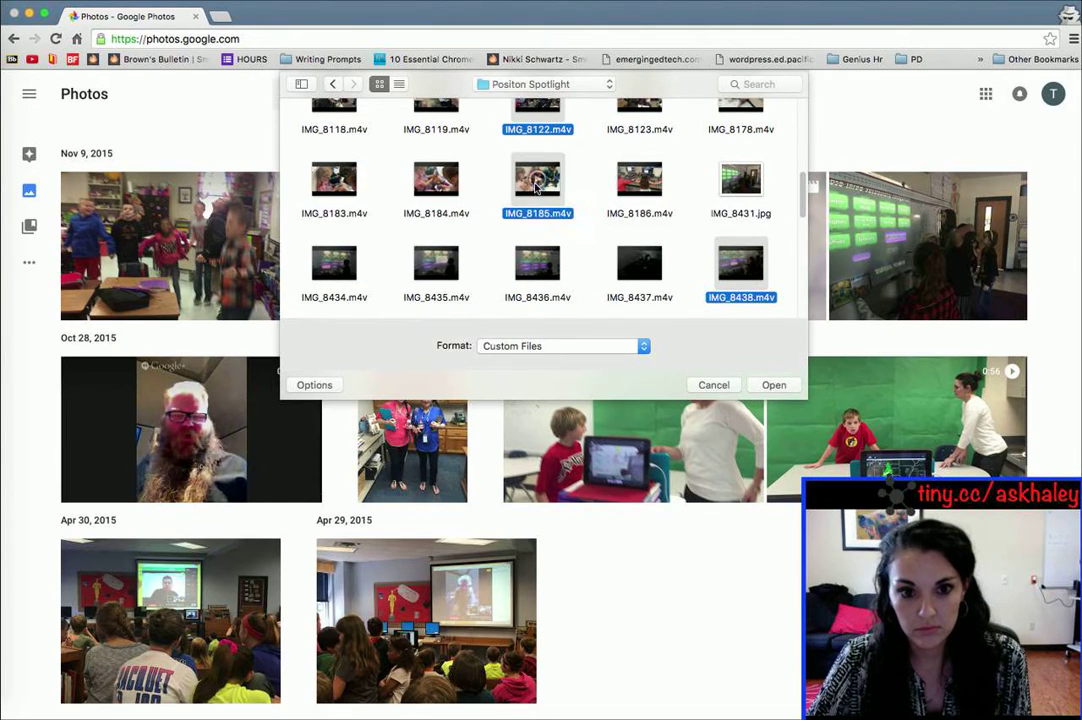
{"action": "left_click", "coordinate": [436, 180], "text": "super"}
{"action": "left_click", "coordinate": [540, 262], "text": "super"}
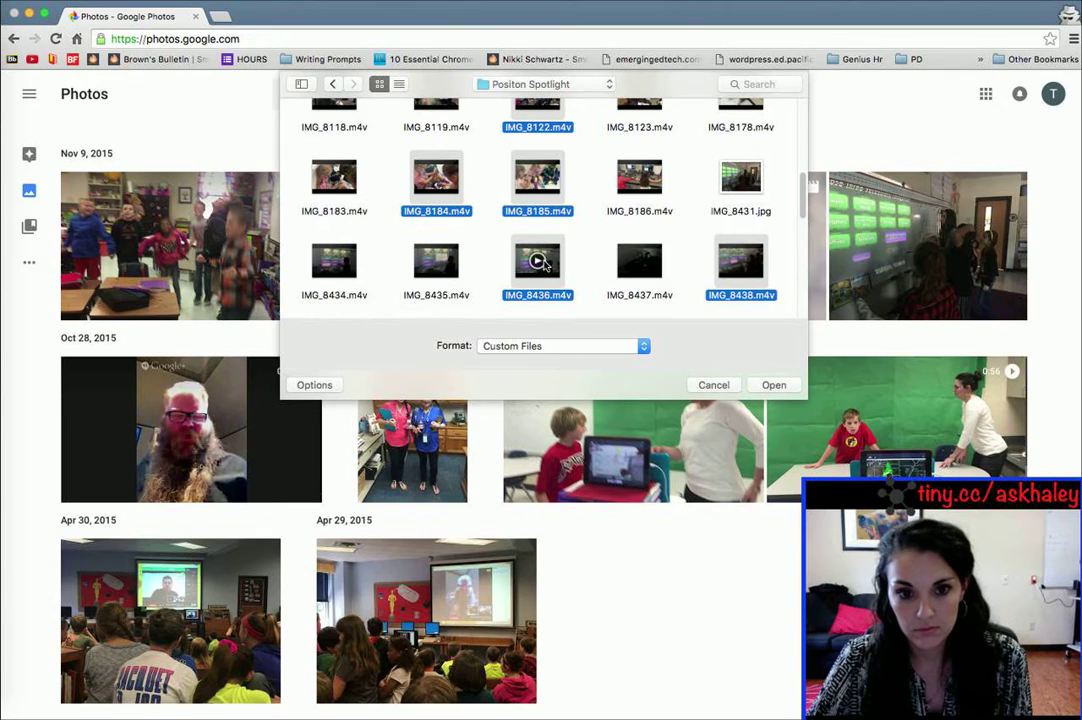
{"action": "left_click", "coordinate": [640, 176]}
{"action": "left_click", "coordinate": [573, 149]}
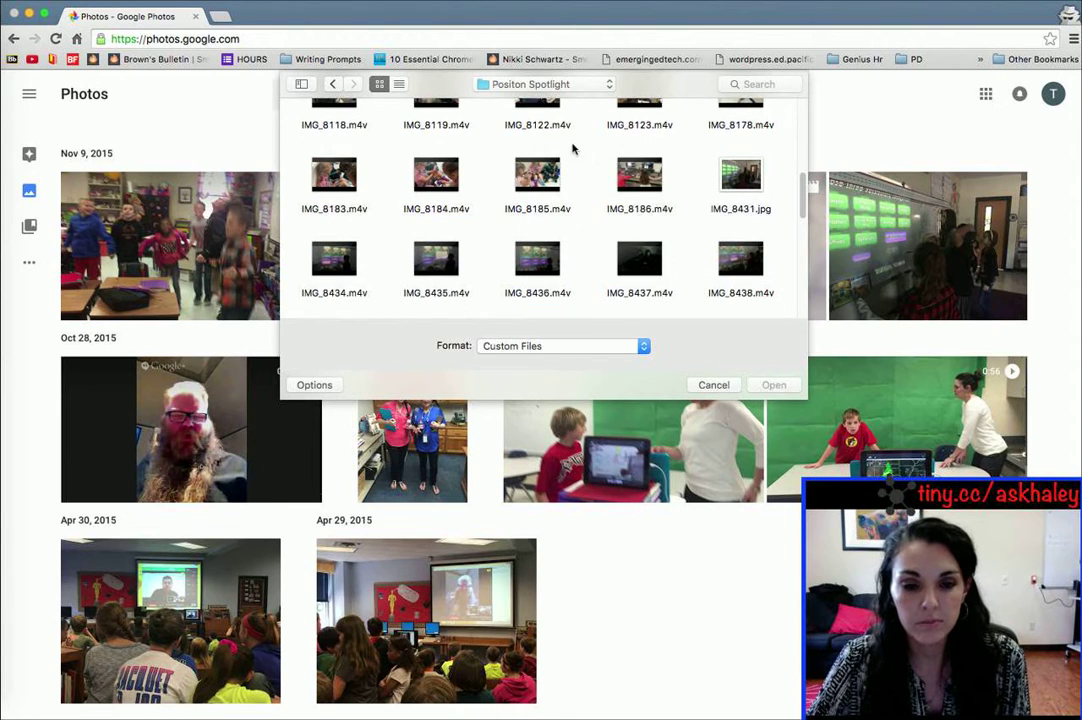
{"action": "scroll", "coordinate": [575, 148], "scroll_direction": "up", "scroll_amount": 3}
{"action": "scroll", "coordinate": [577, 147], "scroll_direction": "down", "scroll_amount": 2}
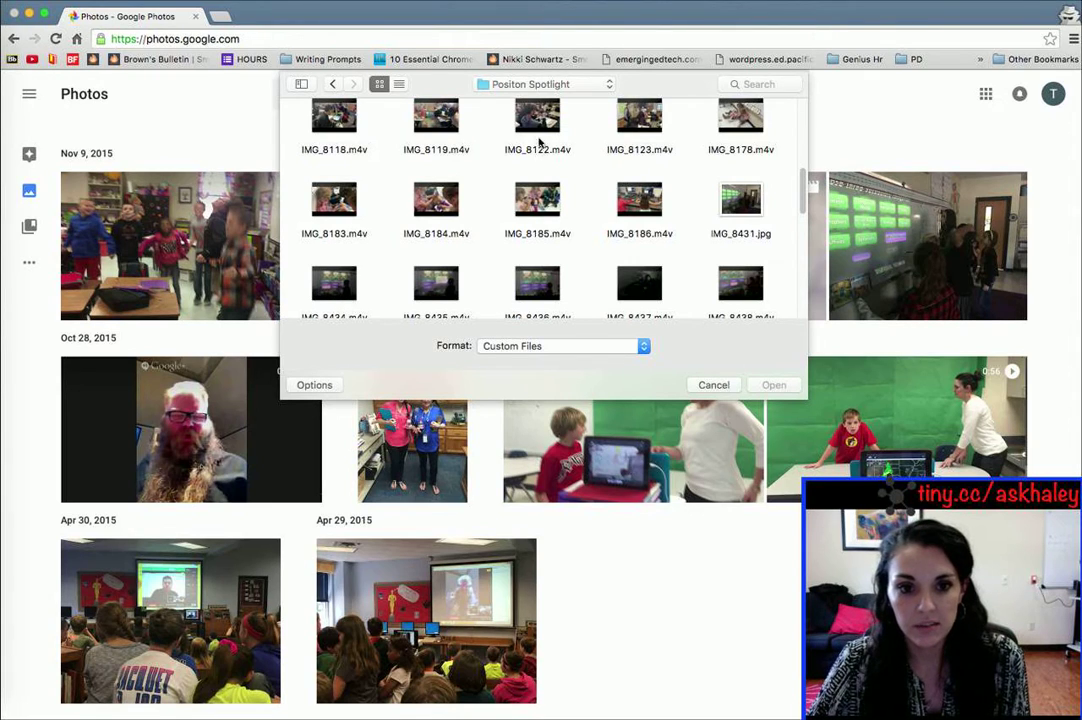
Step: Try selecting IMG_8122, IMG_8186 and IMG_8123, then switch to IMG_8178 instead
{"action": "left_click", "coordinate": [537, 118]}
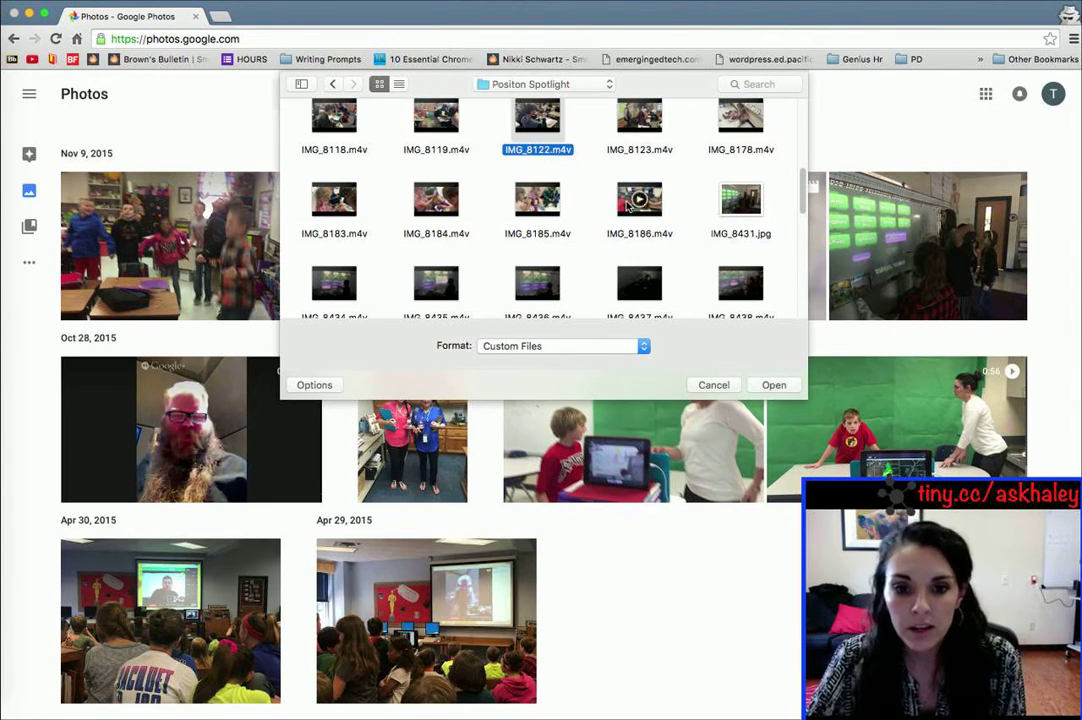
{"action": "left_click", "coordinate": [639, 200], "text": "super"}
{"action": "left_click", "coordinate": [639, 115], "text": "super"}
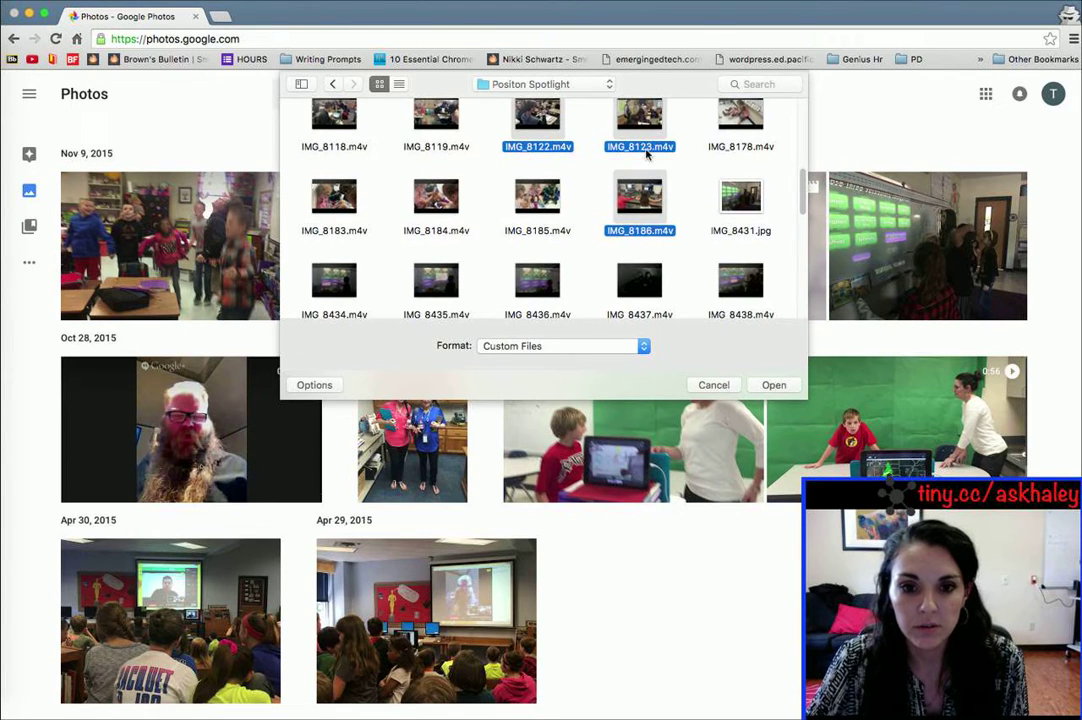
{"action": "left_click", "coordinate": [683, 157]}
{"action": "left_click", "coordinate": [738, 115]}
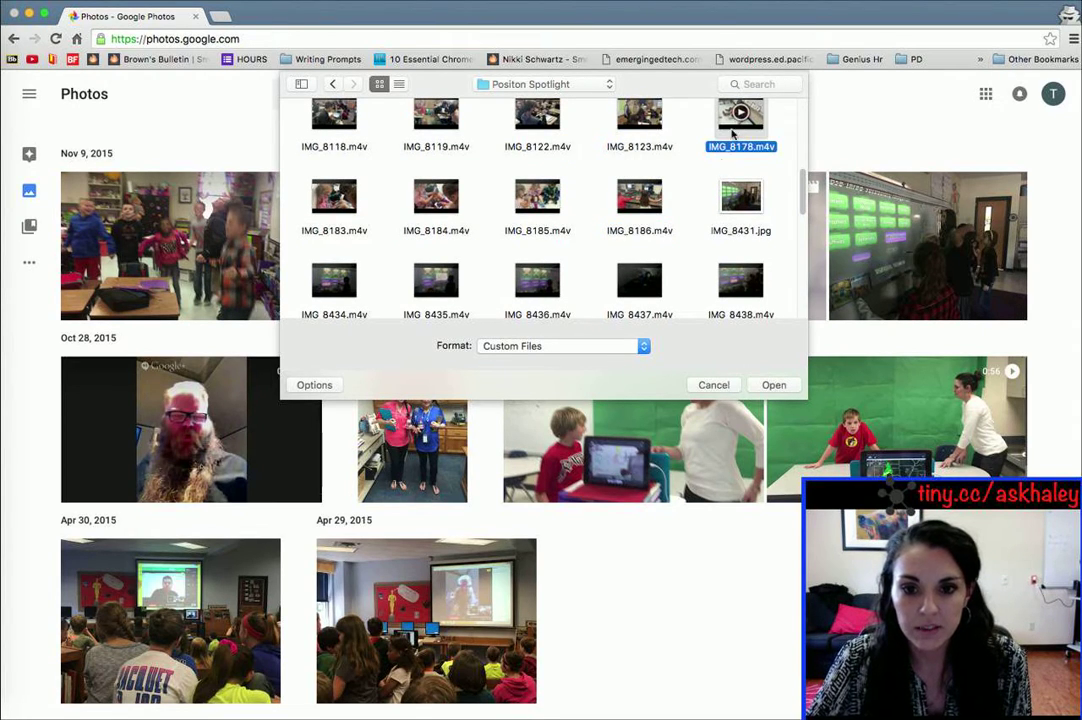
{"action": "scroll", "coordinate": [667, 273], "scroll_direction": "down", "scroll_amount": 4}
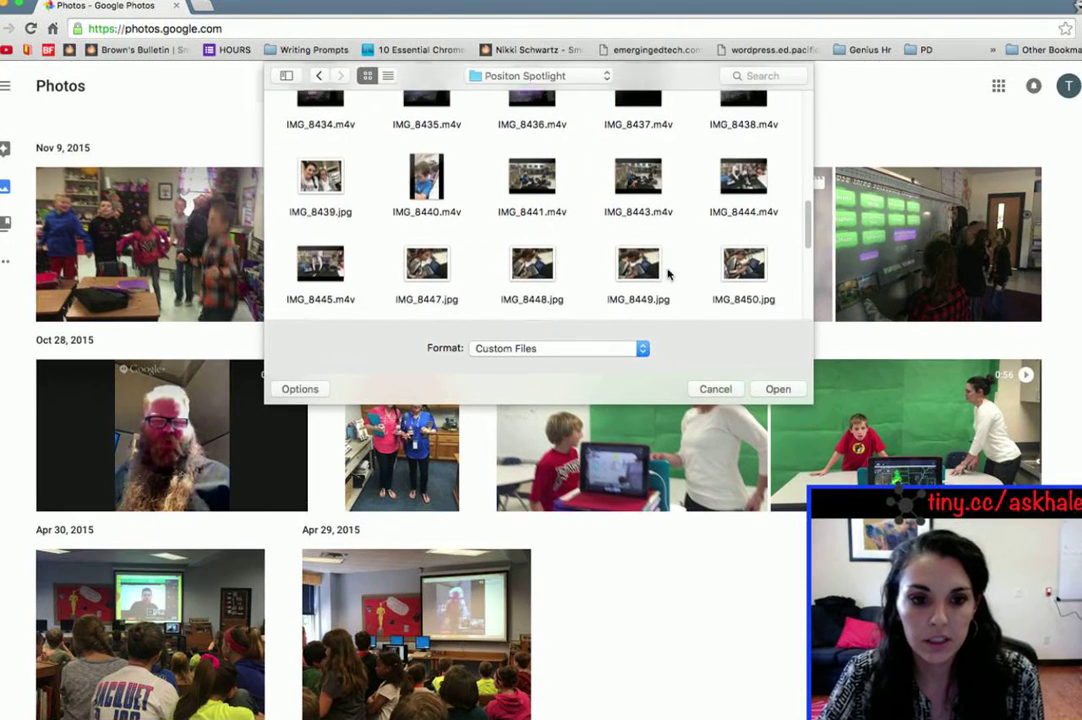
{"action": "scroll", "coordinate": [669, 273], "scroll_direction": "down", "scroll_amount": 2}
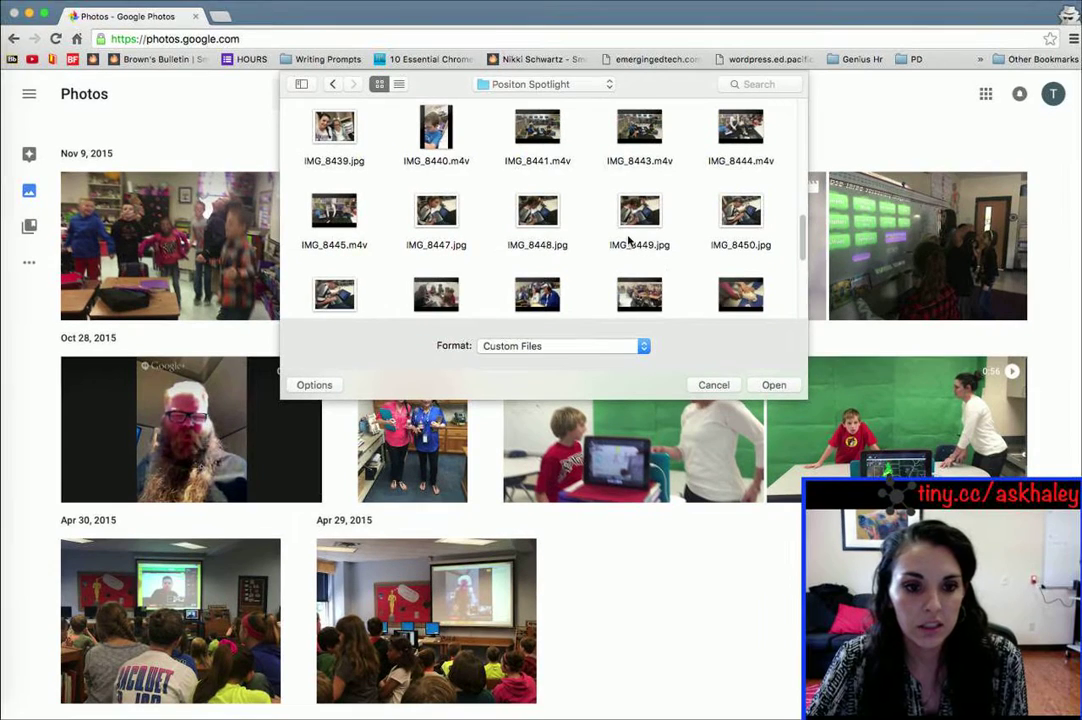
Step: Settle on Smore1 and youtube channel1 as the files to upload and confirm
{"action": "left_click", "coordinate": [420, 138]}
{"action": "left_click", "coordinate": [448, 217]}
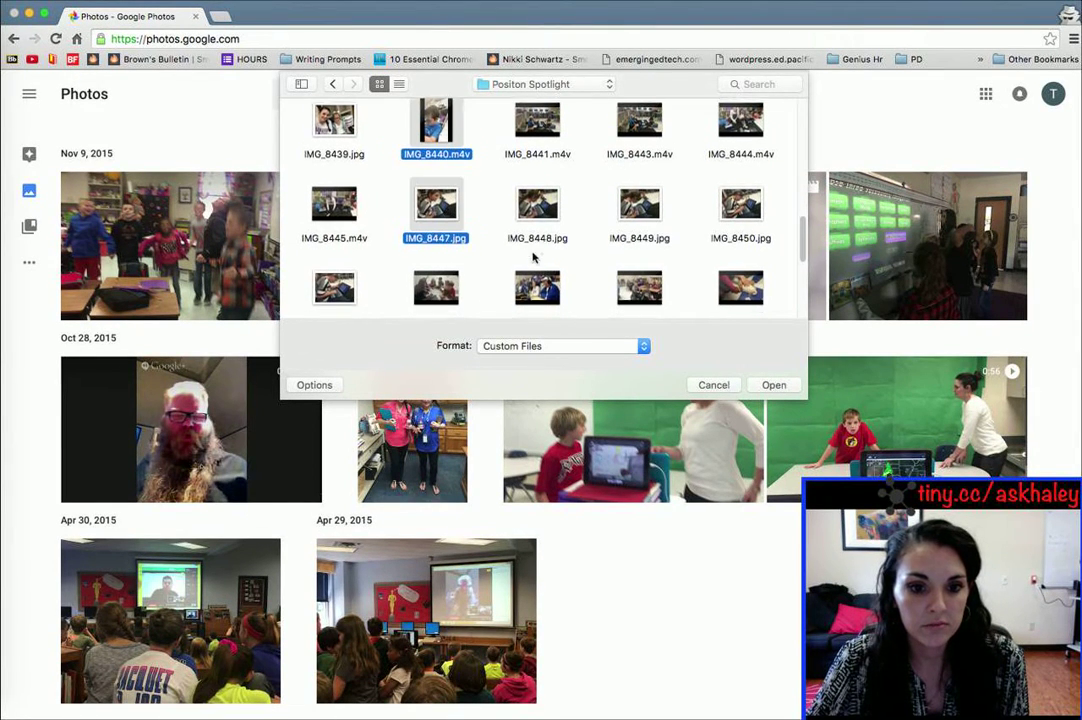
{"action": "scroll", "coordinate": [502, 251], "scroll_direction": "down", "scroll_amount": 3}
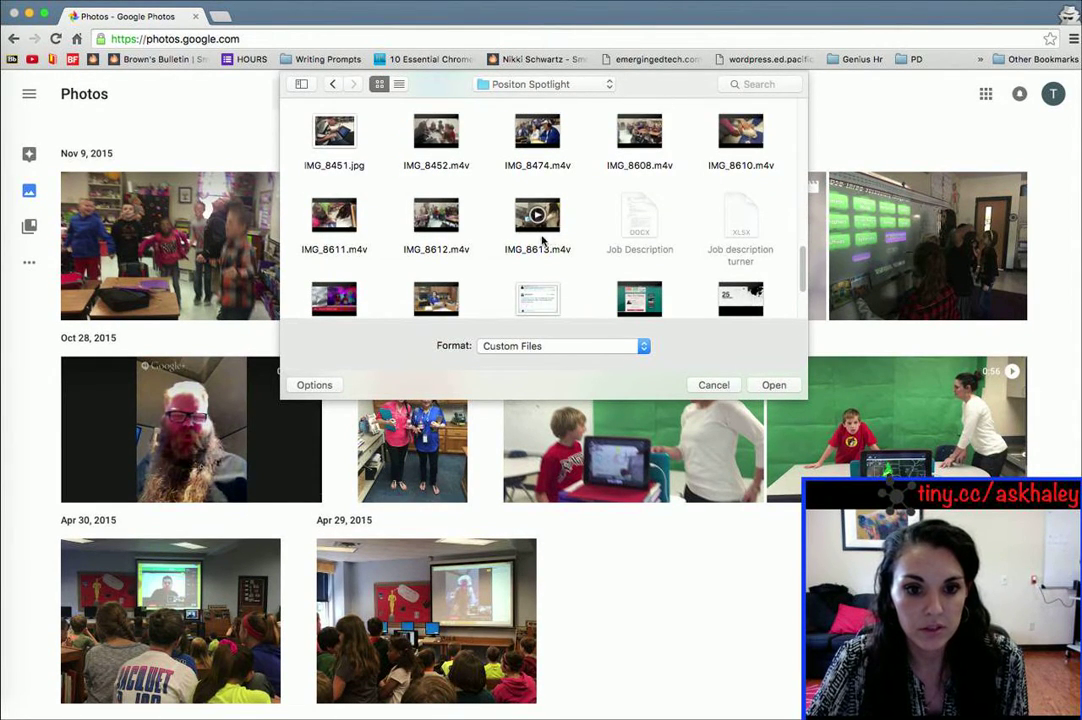
{"action": "scroll", "coordinate": [543, 240], "scroll_direction": "down", "scroll_amount": 3}
{"action": "left_click", "coordinate": [638, 183]}
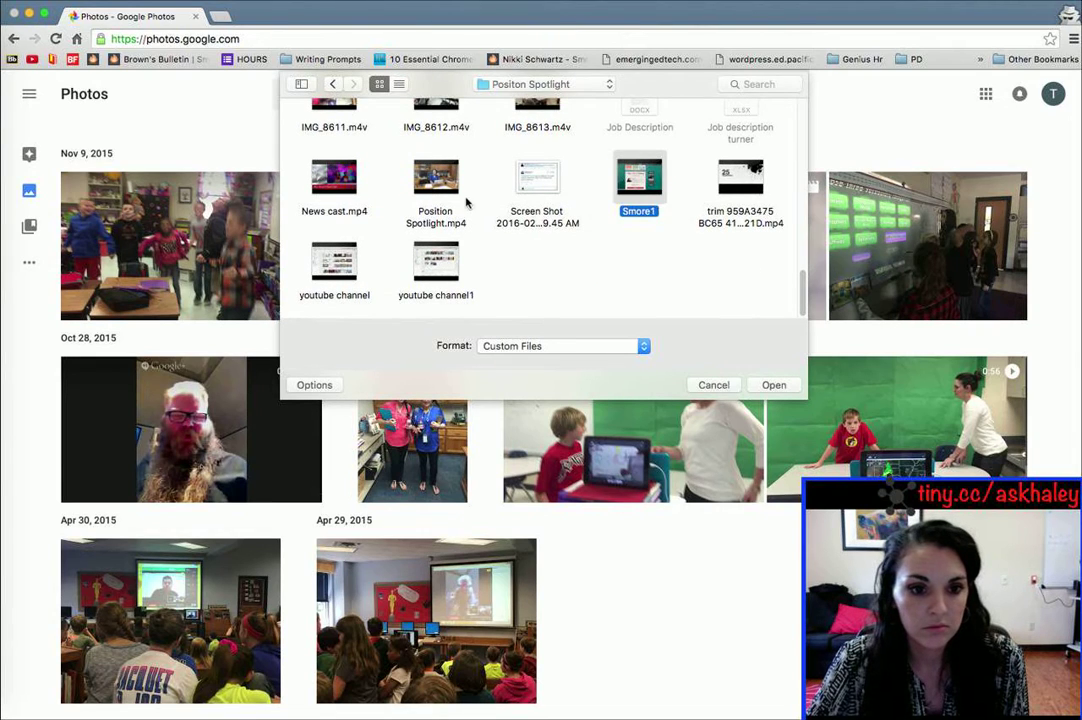
{"action": "left_click", "coordinate": [450, 260], "text": "super"}
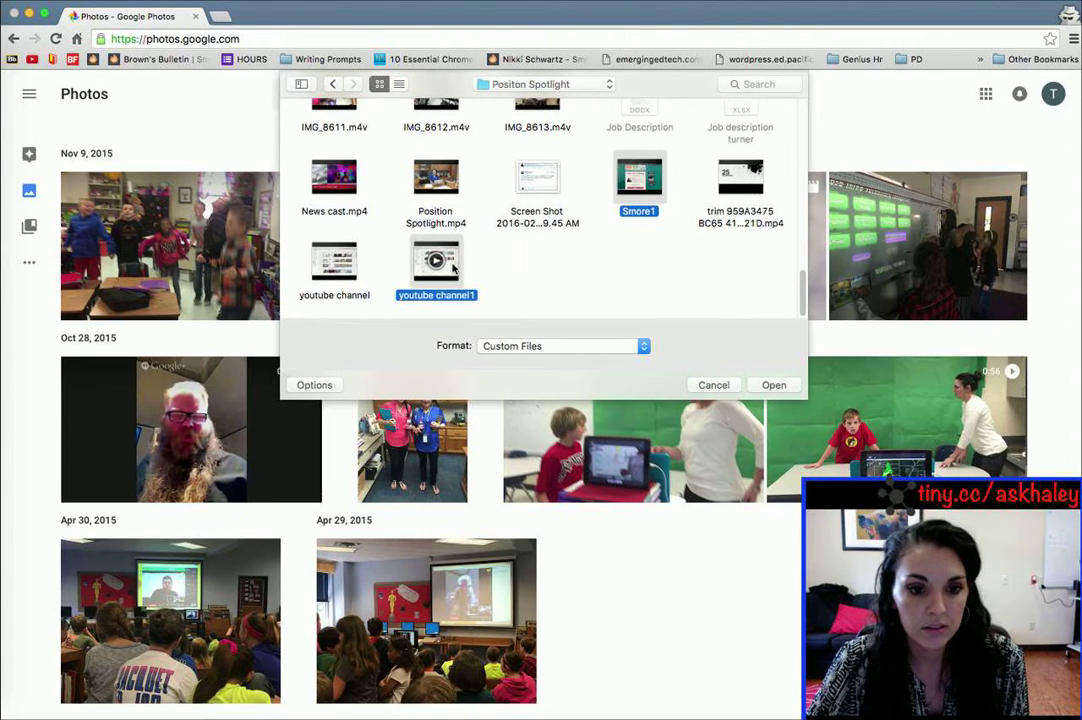
{"action": "key", "text": "Return"}
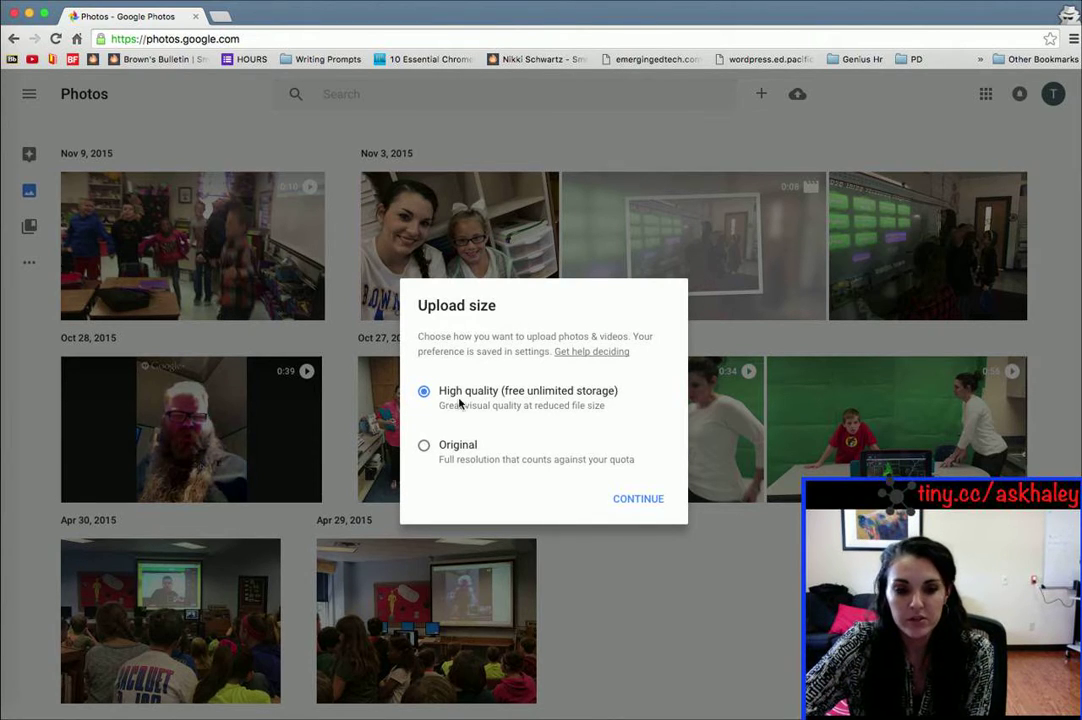
Step: Upload at High quality and dismiss the auto-upload suggestion card
{"action": "left_click", "coordinate": [648, 500]}
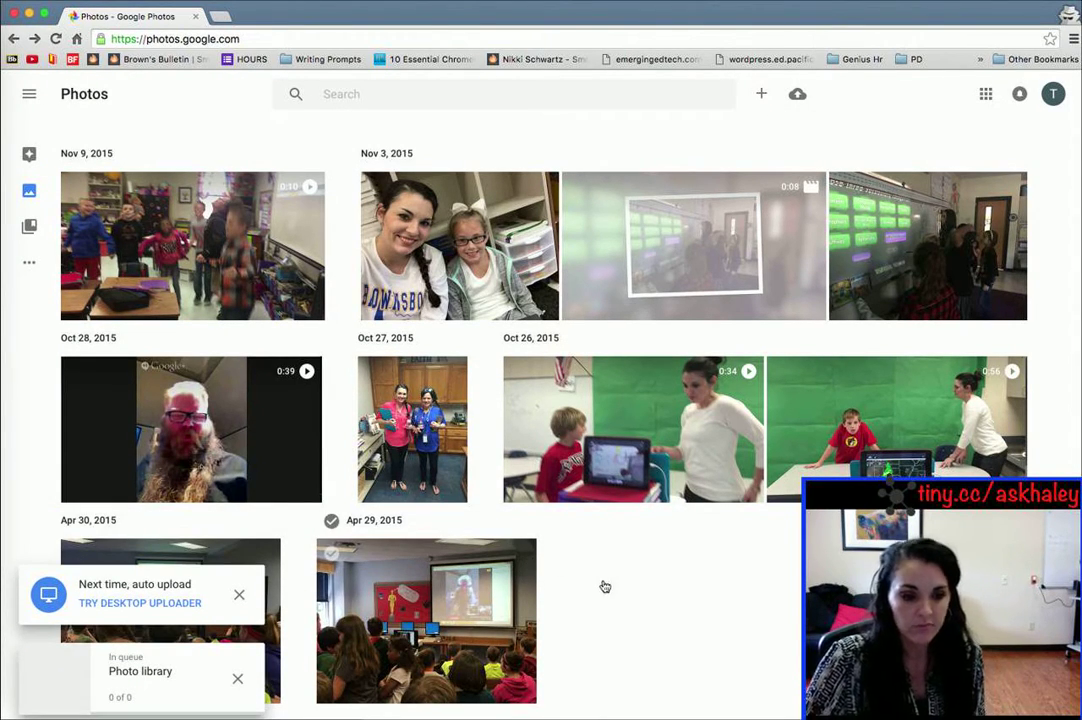
{"action": "left_click", "coordinate": [240, 597]}
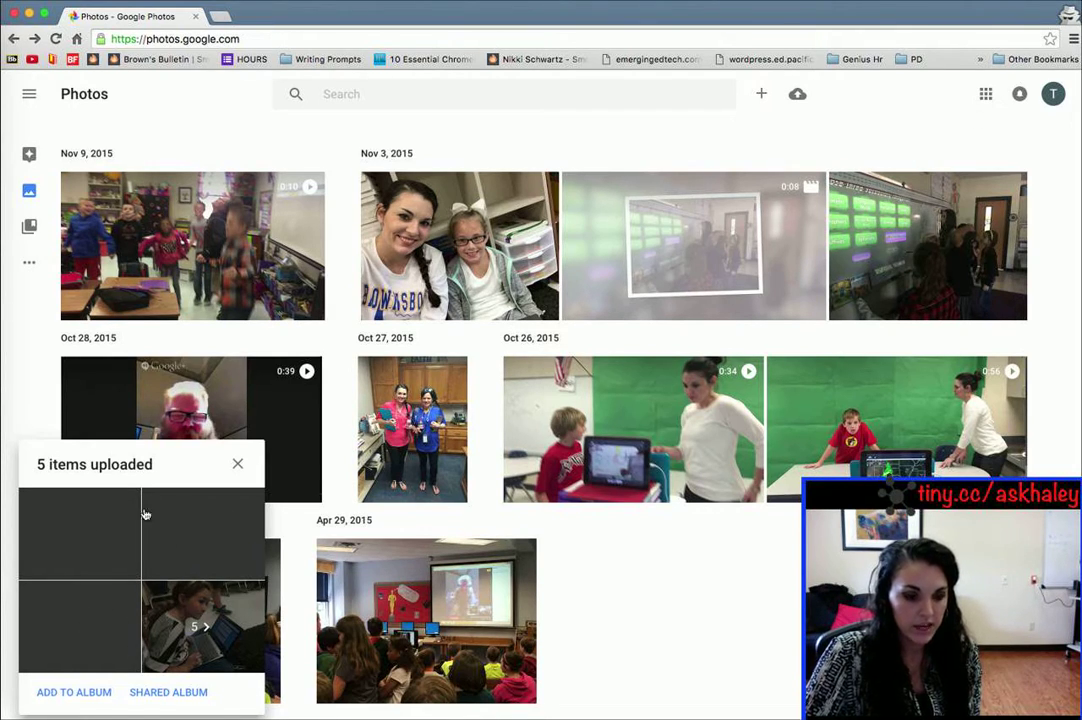
Step: Add the five uploaded items to the existing Turner tech shared album
{"action": "left_click", "coordinate": [62, 692]}
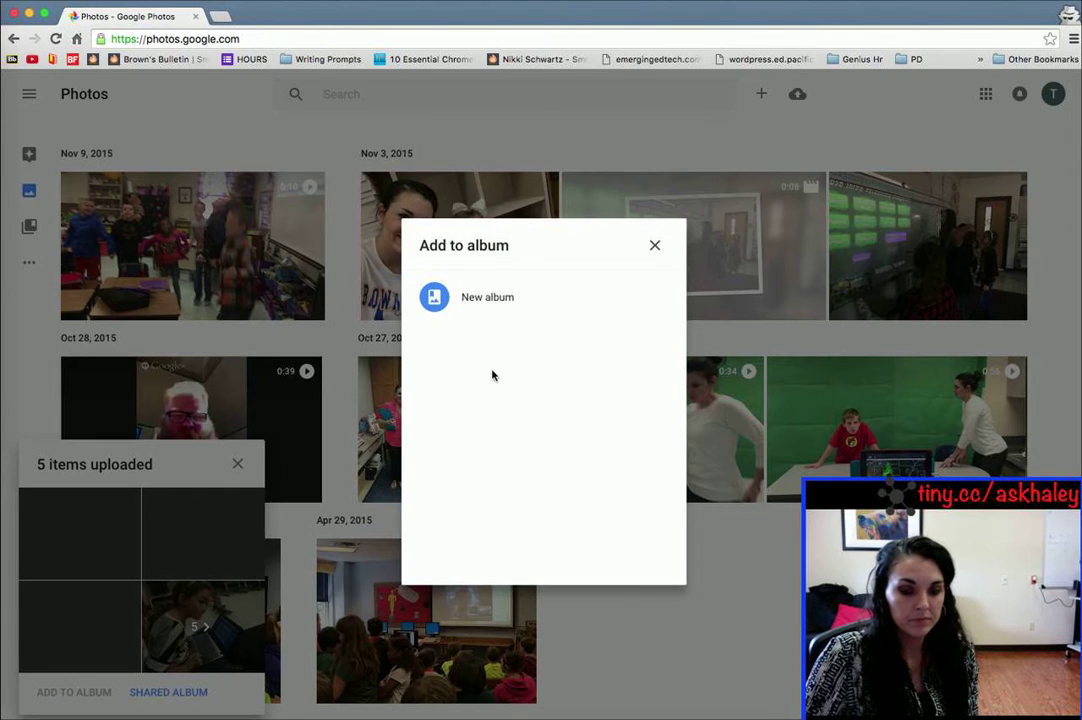
{"action": "left_click", "coordinate": [655, 245]}
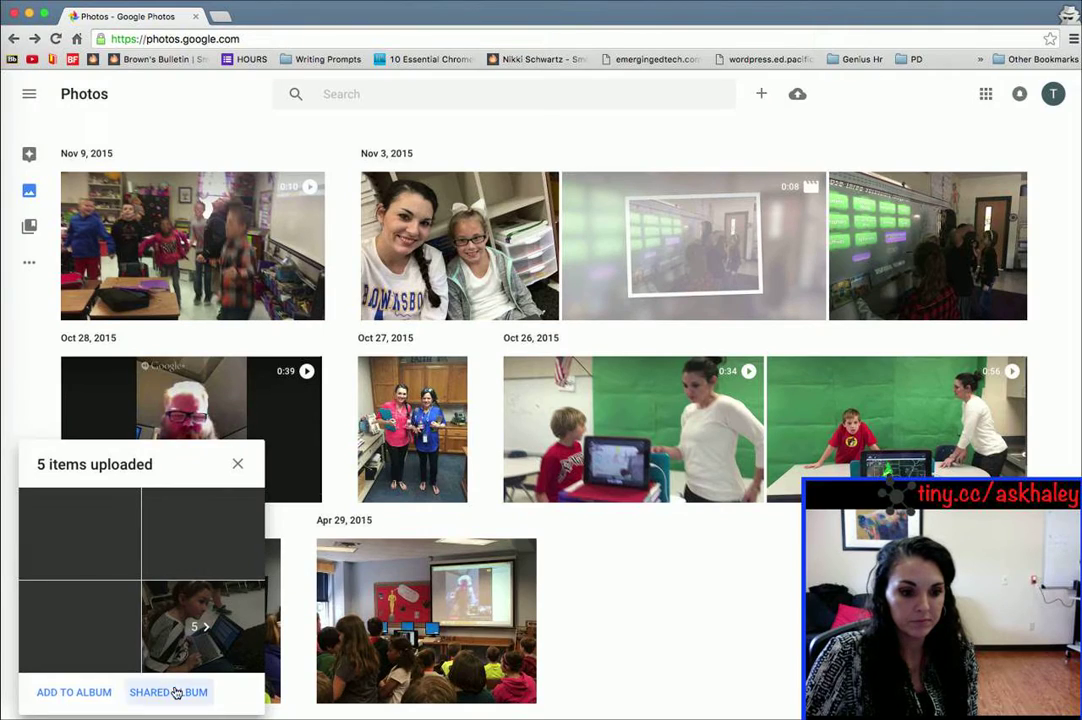
{"action": "left_click", "coordinate": [174, 692]}
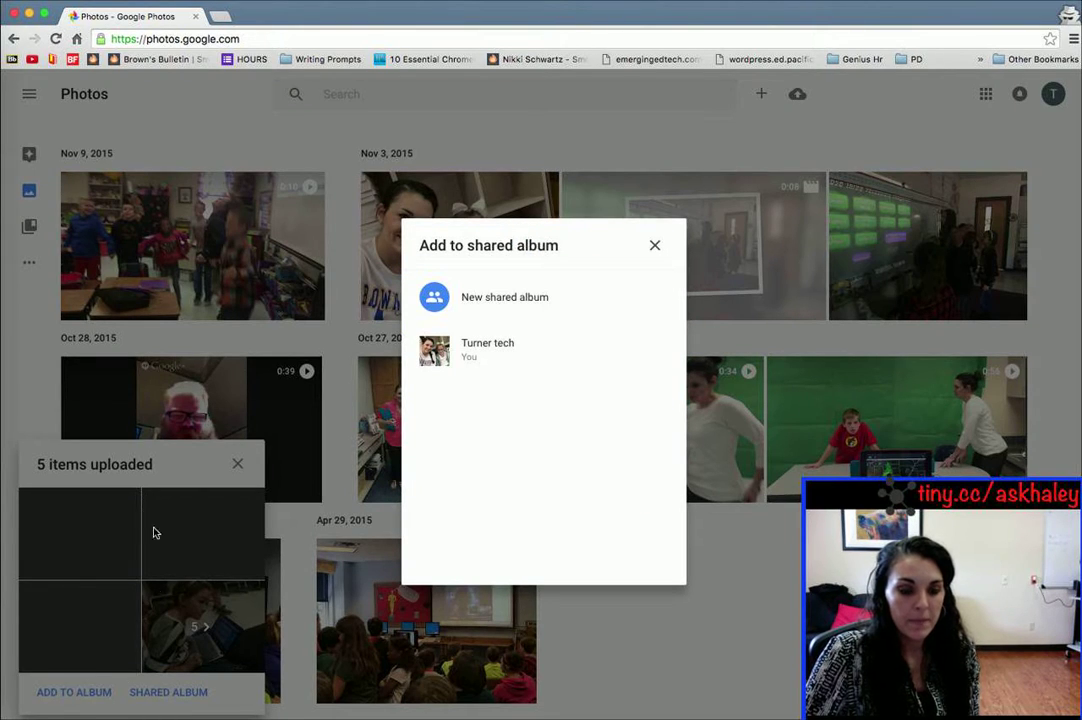
{"action": "left_click", "coordinate": [490, 348]}
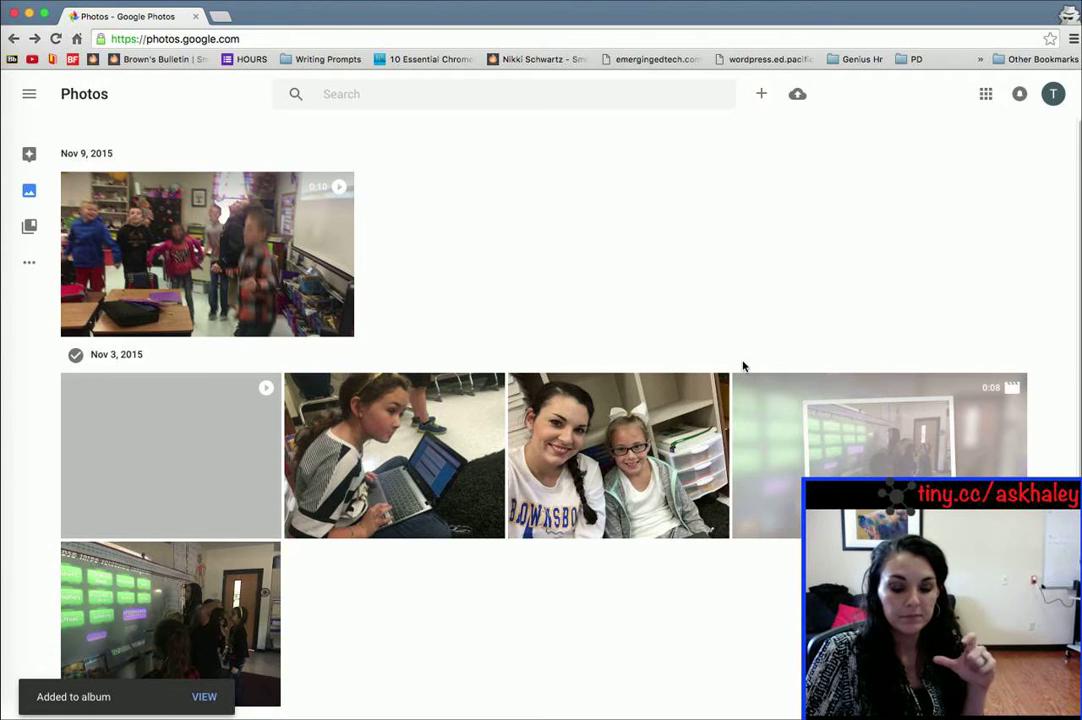
{"action": "left_click", "coordinate": [13, 38]}
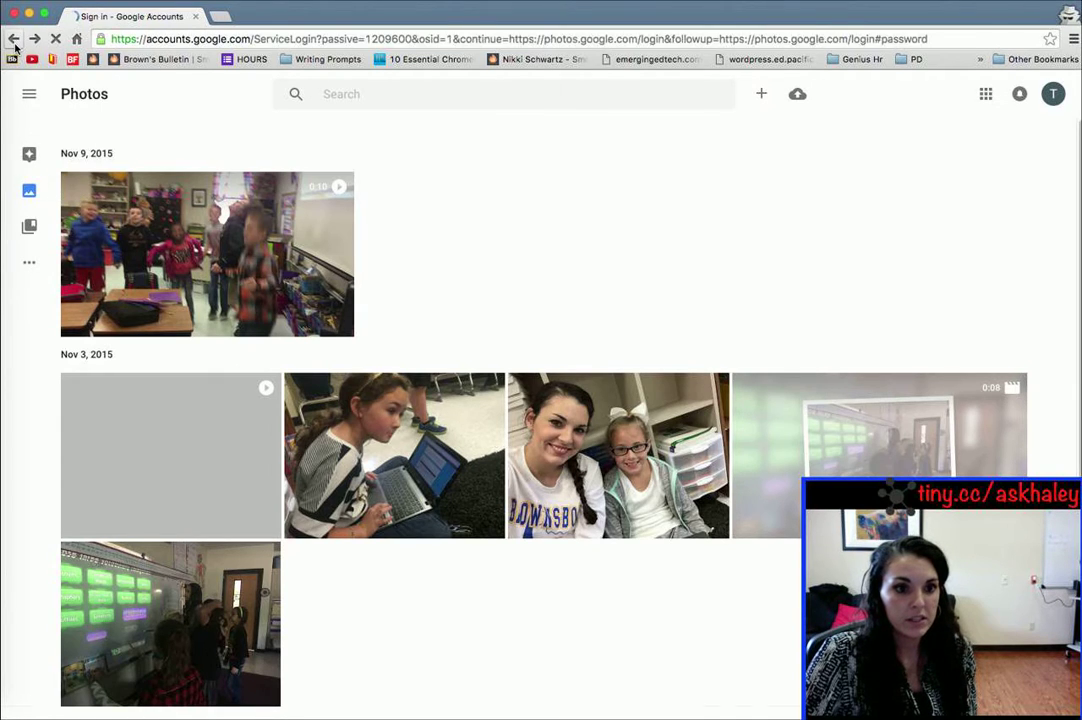
{"action": "left_click", "coordinate": [36, 38]}
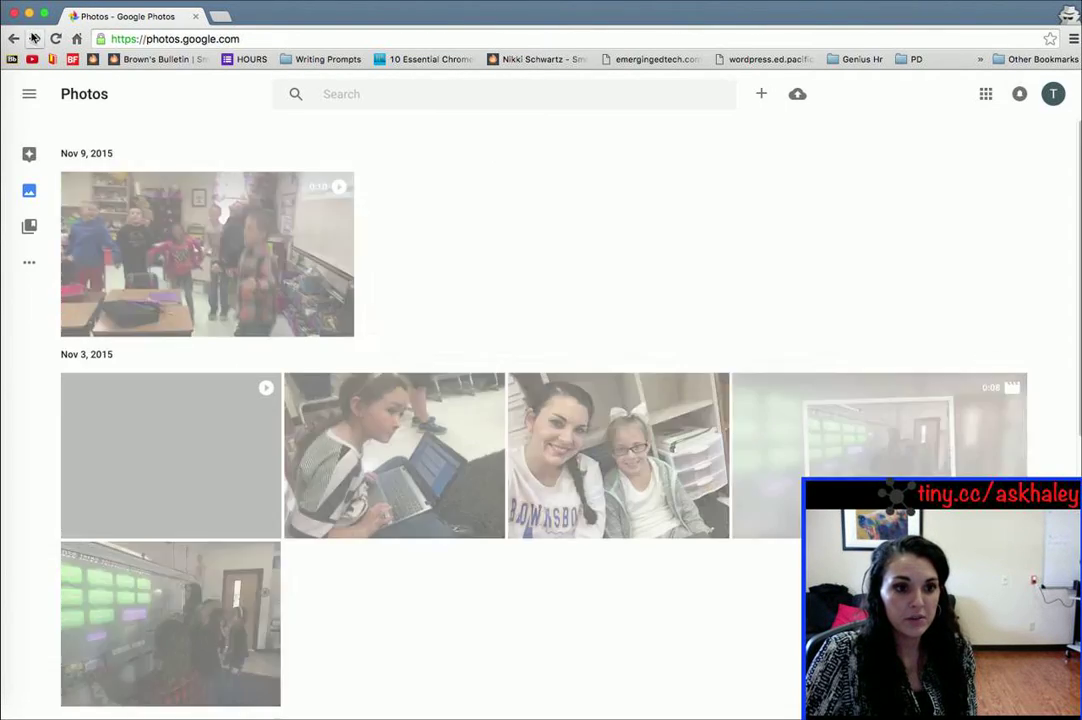
{"action": "scroll", "coordinate": [600, 290], "scroll_direction": "down", "scroll_amount": 3}
{"action": "scroll", "coordinate": [589, 468], "scroll_direction": "up", "scroll_amount": 3}
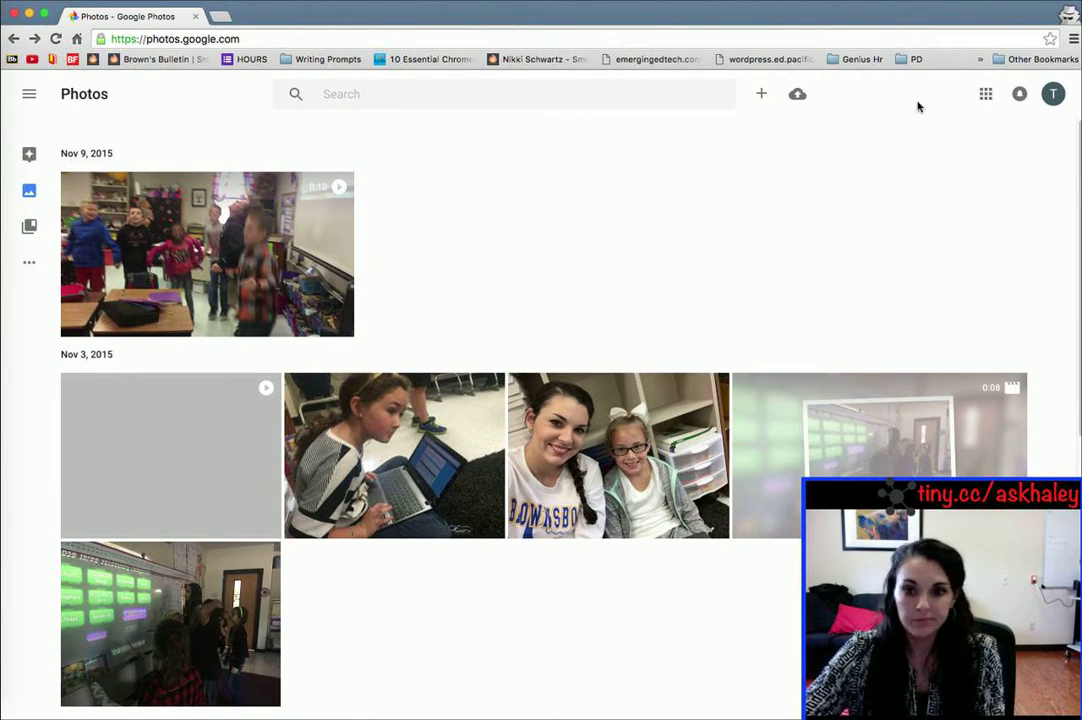
Step: Upload IMG_2807.jpg, IMG_7001.jpg, IMG_7053.jpg and IMG_8431.jpg from Positon Spotlight
{"action": "left_click", "coordinate": [798, 95]}
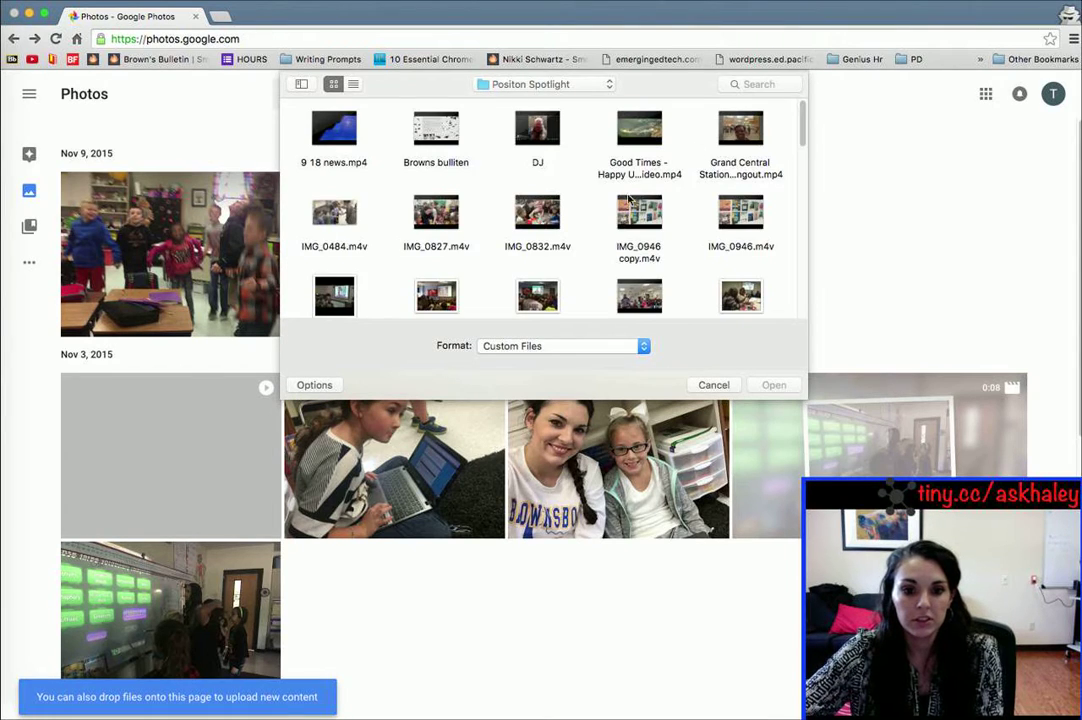
{"action": "scroll", "coordinate": [601, 217], "scroll_direction": "down", "scroll_amount": 3}
{"action": "left_click", "coordinate": [550, 183]}
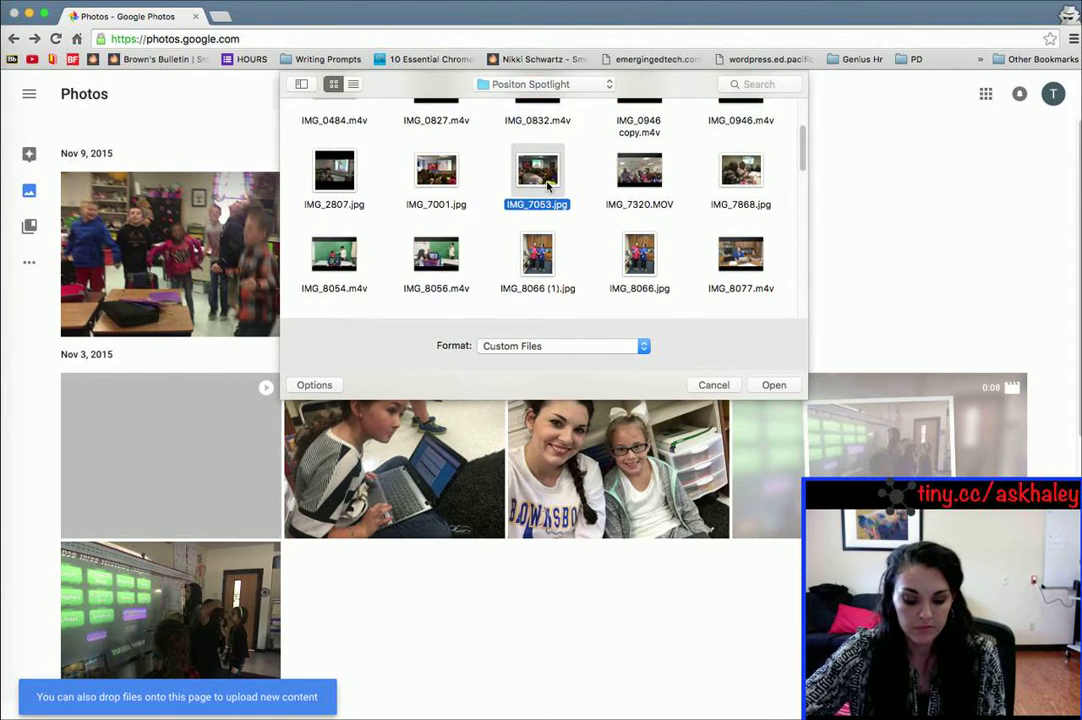
{"action": "left_click", "coordinate": [330, 180], "text": "super"}
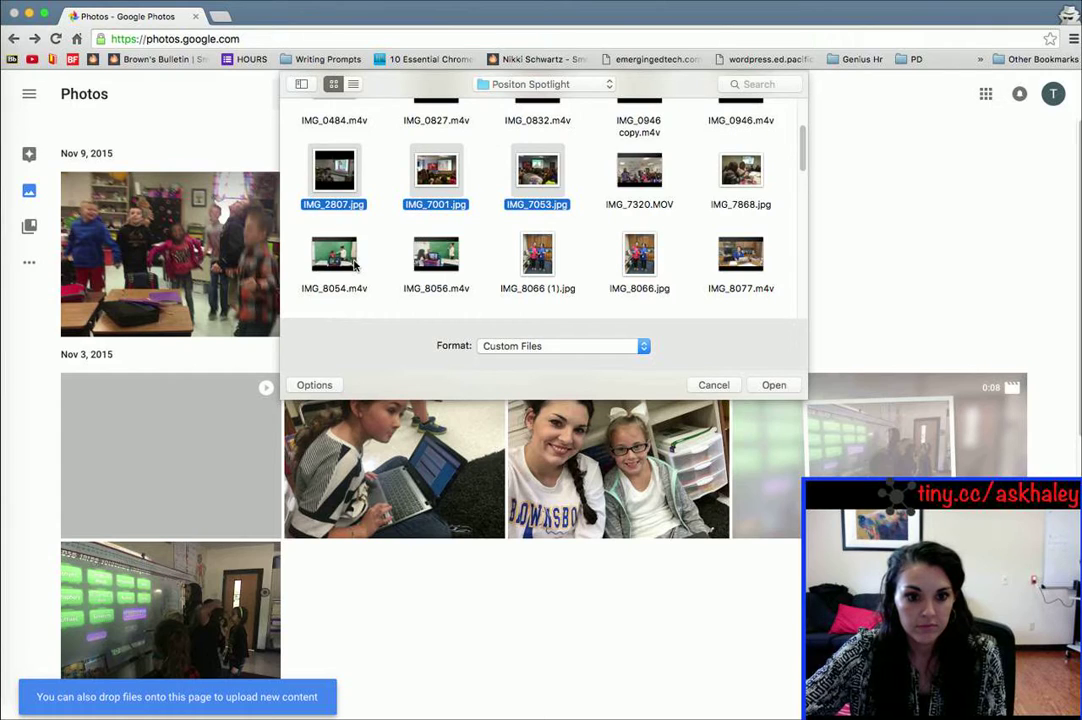
{"action": "scroll", "coordinate": [478, 276], "scroll_direction": "down", "scroll_amount": 2}
{"action": "scroll", "coordinate": [478, 276], "scroll_direction": "down", "scroll_amount": 3}
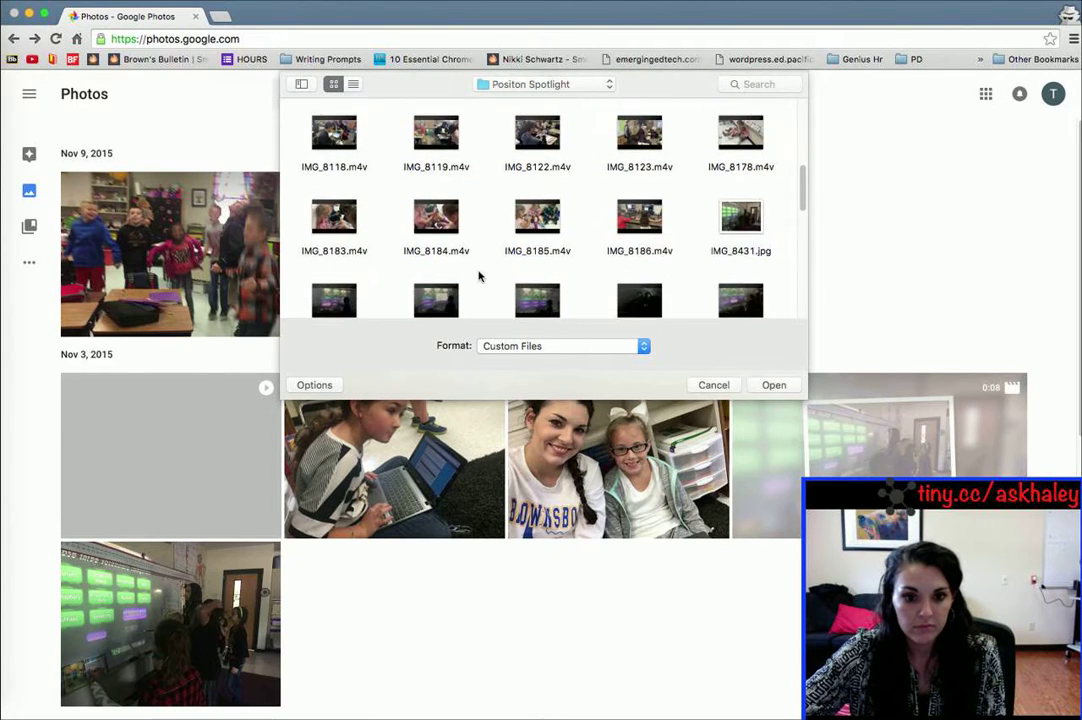
{"action": "left_click", "coordinate": [725, 234], "text": "super"}
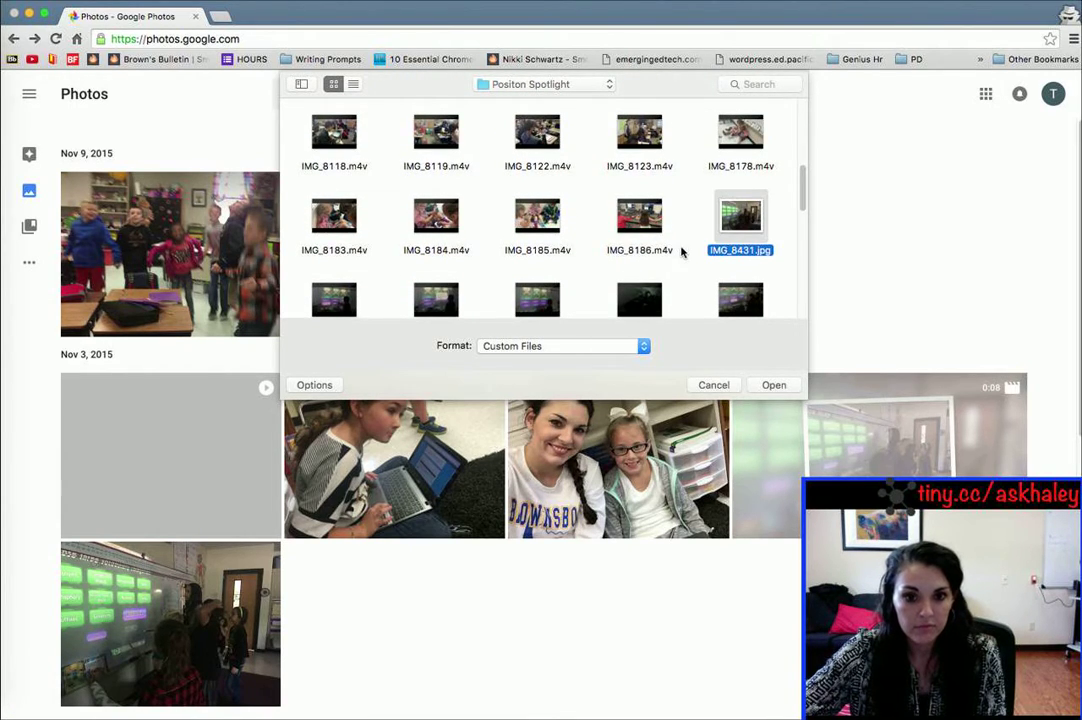
{"action": "scroll", "coordinate": [644, 237], "scroll_direction": "down", "scroll_amount": 2}
{"action": "scroll", "coordinate": [644, 237], "scroll_direction": "down", "scroll_amount": 5}
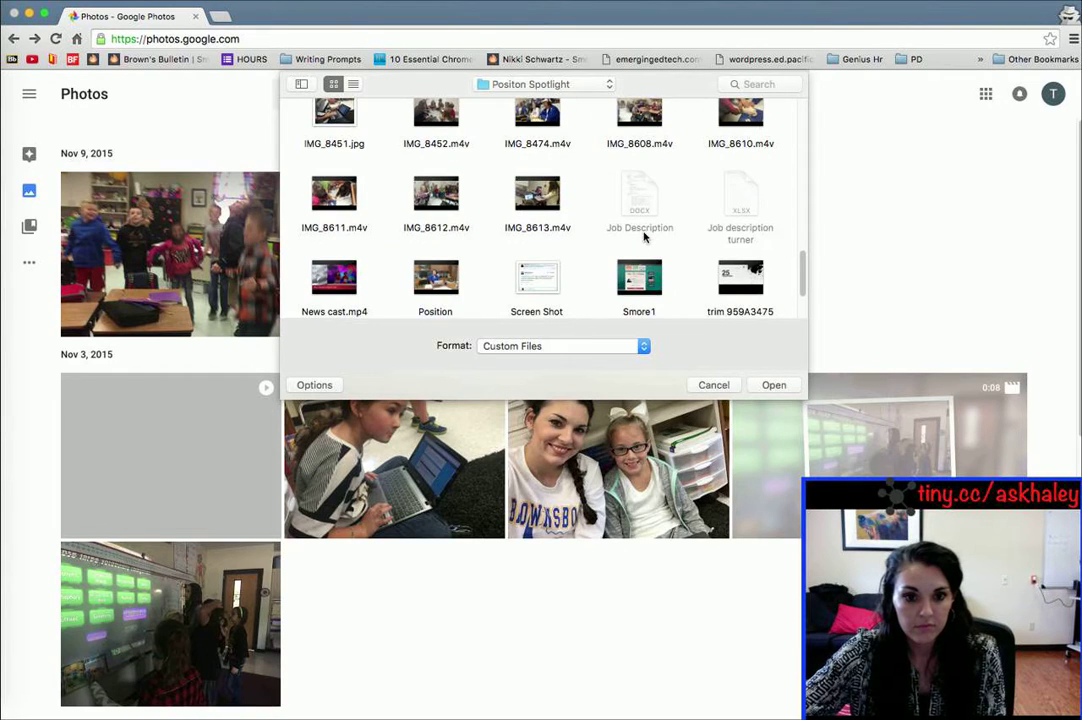
{"action": "scroll", "coordinate": [700, 287], "scroll_direction": "down", "scroll_amount": 3}
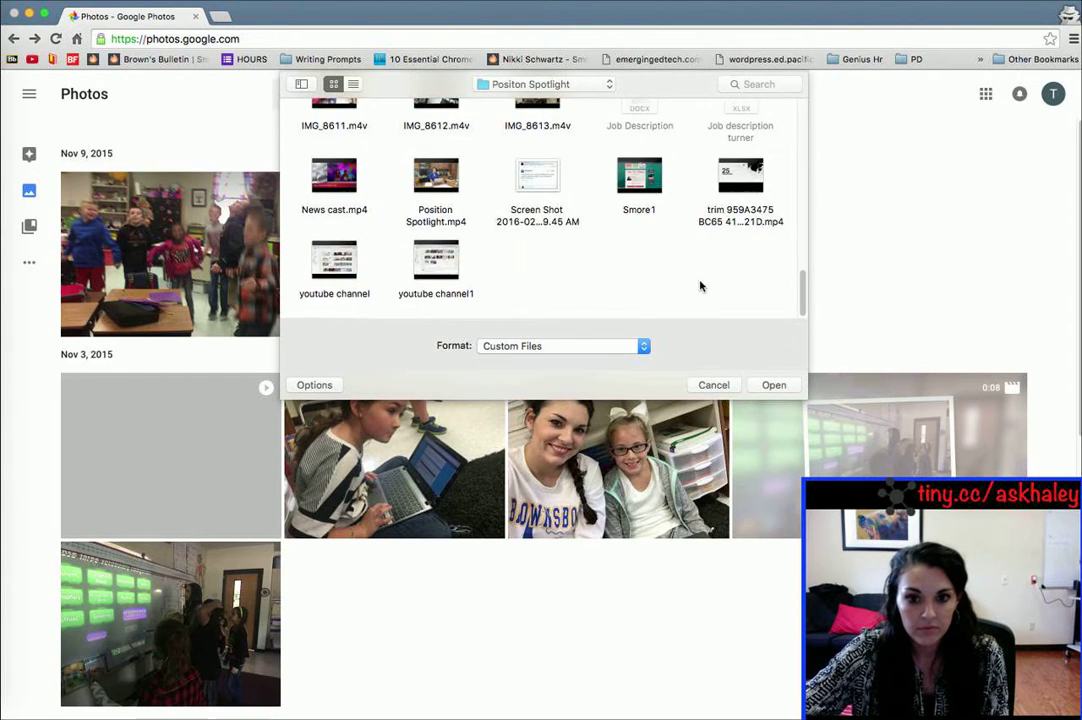
{"action": "left_click", "coordinate": [770, 385]}
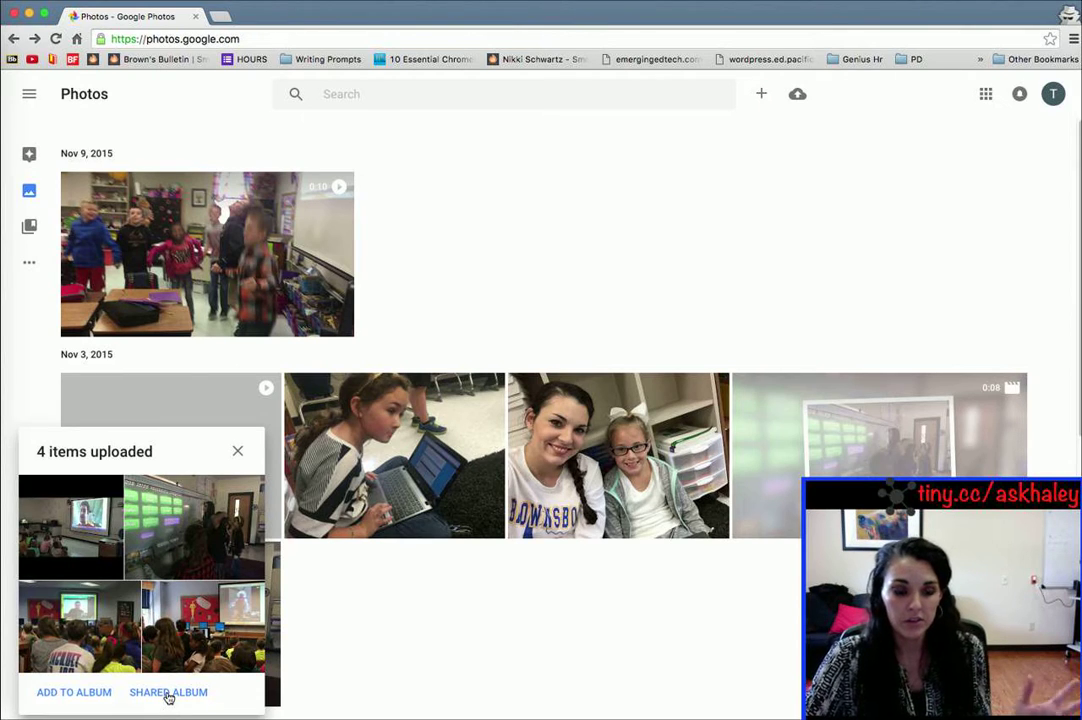
Step: Create a new shared album titled 'Turner Tech2' holding the four uploaded photos
{"action": "left_click", "coordinate": [168, 694]}
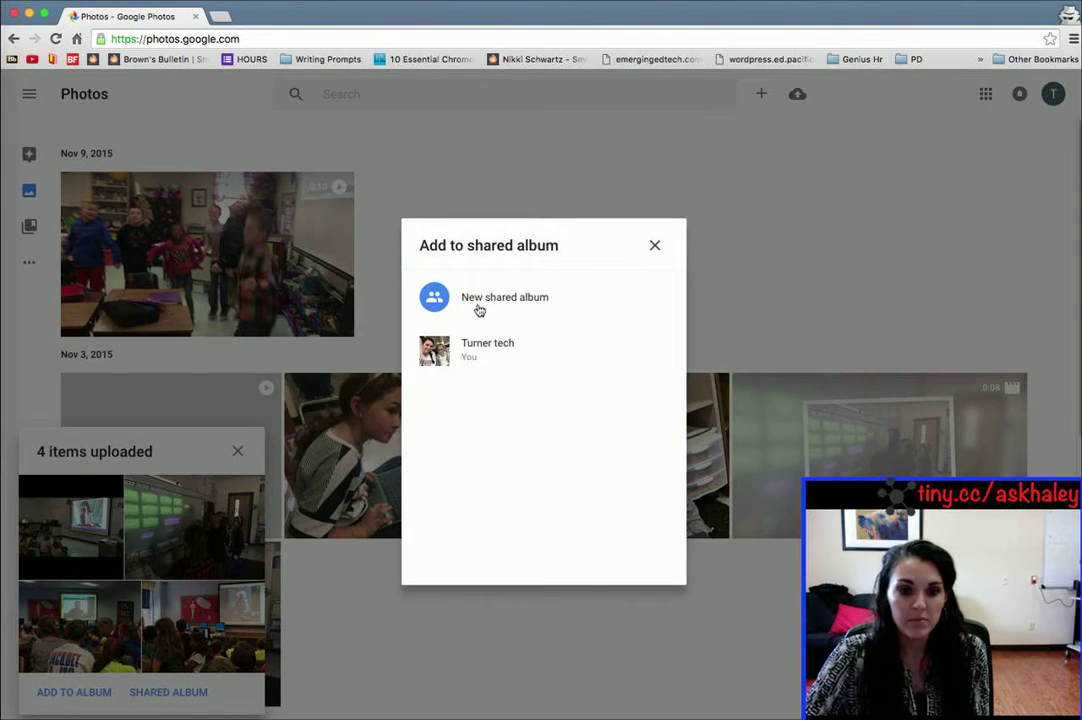
{"action": "left_click", "coordinate": [509, 298]}
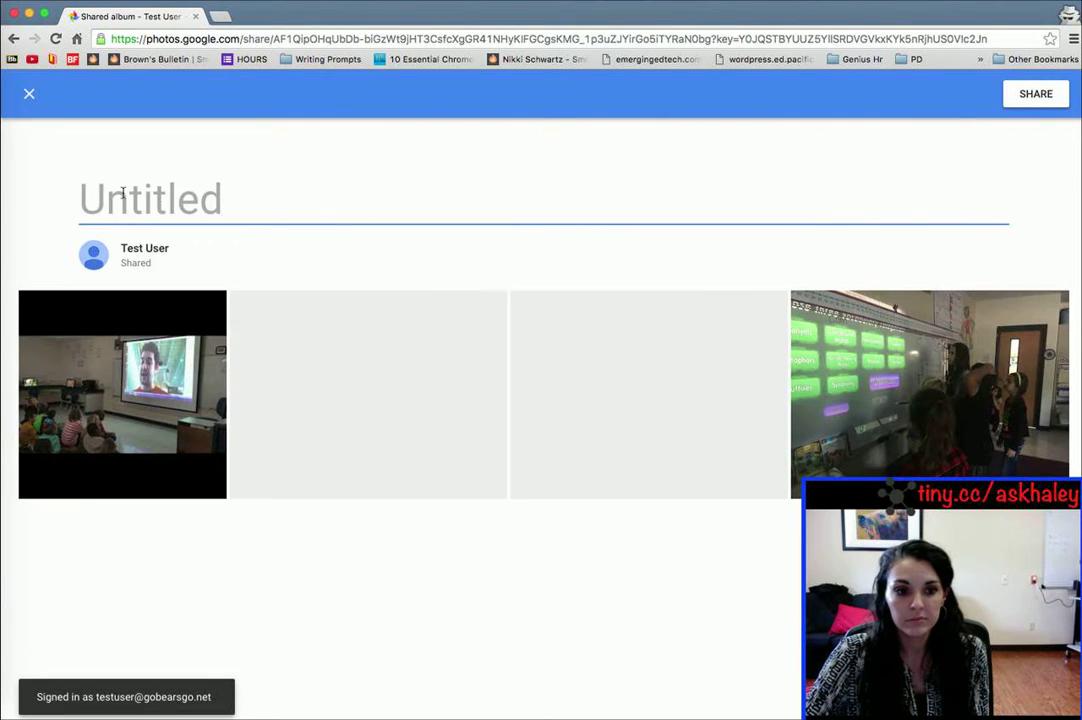
{"action": "type", "text": "Turne"}
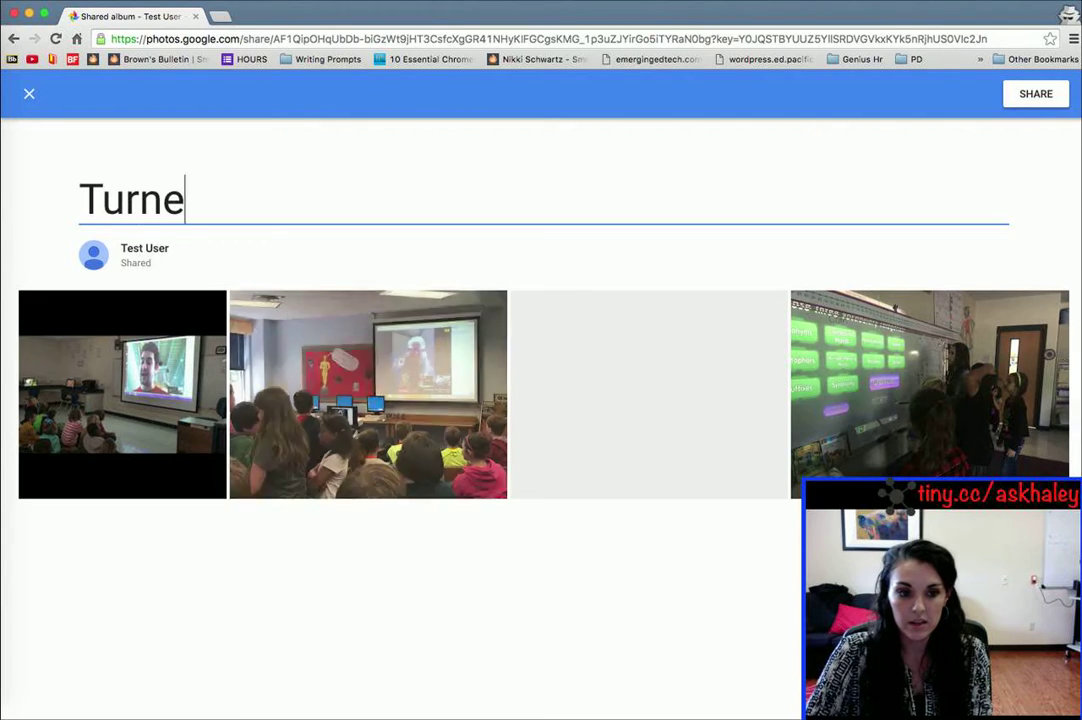
{"action": "type", "text": "r Tech2"}
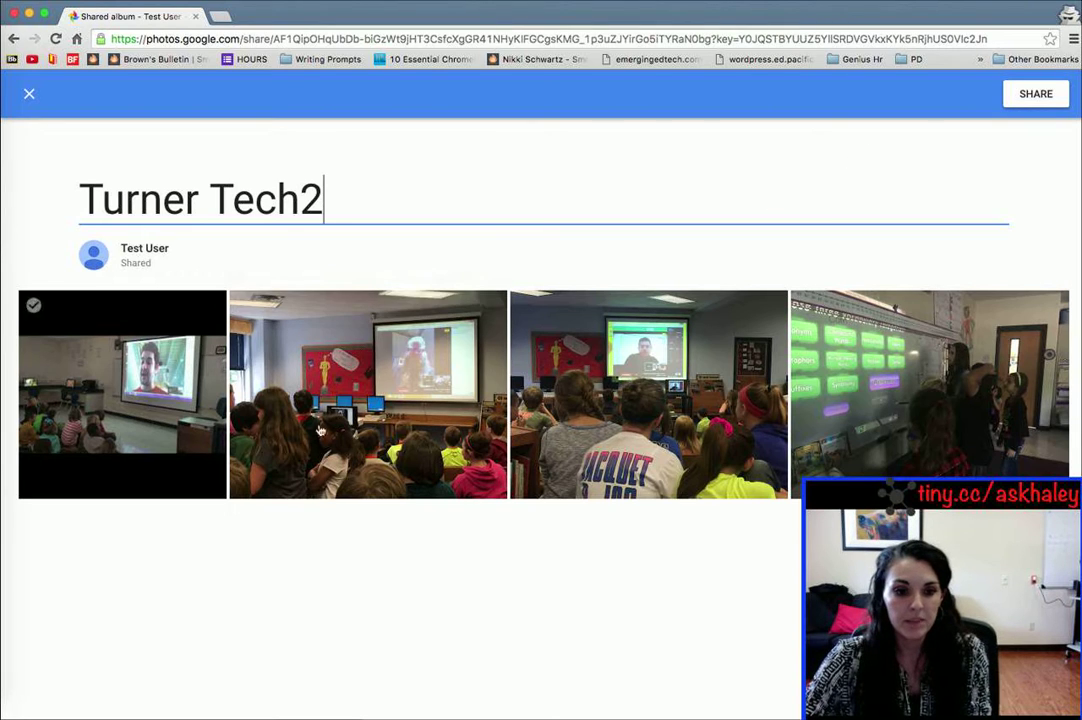
{"action": "left_click", "coordinate": [1037, 95]}
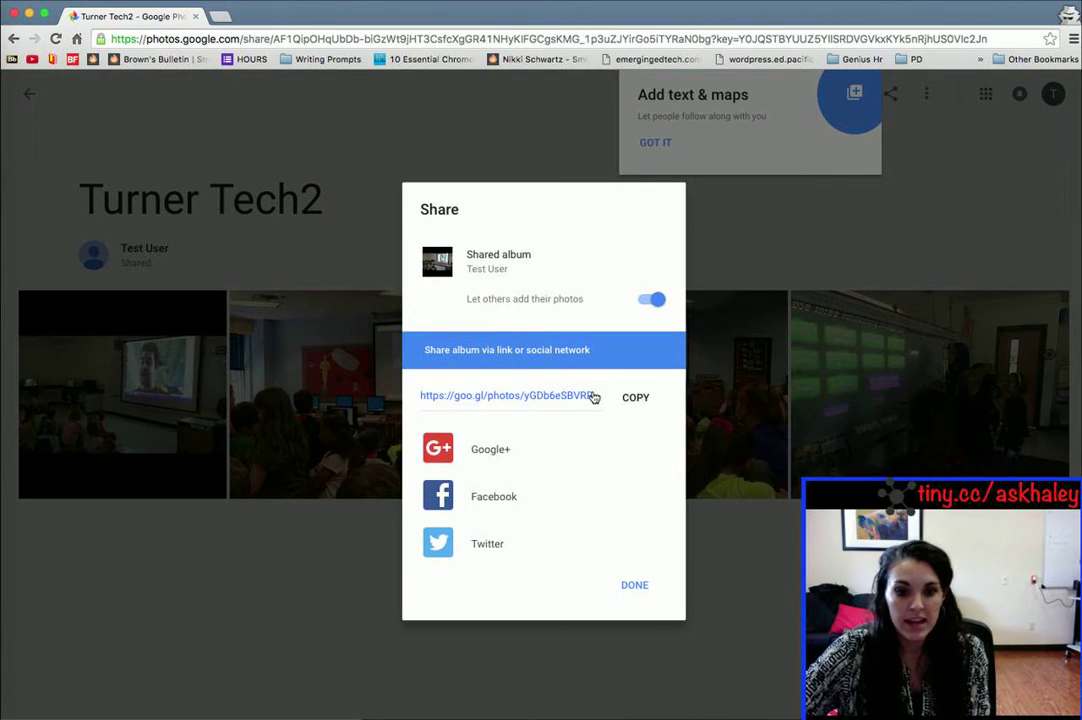
Step: Copy the Turner Tech2 album's goo.gl share link and open a new blank browser tab
{"action": "left_click", "coordinate": [503, 397]}
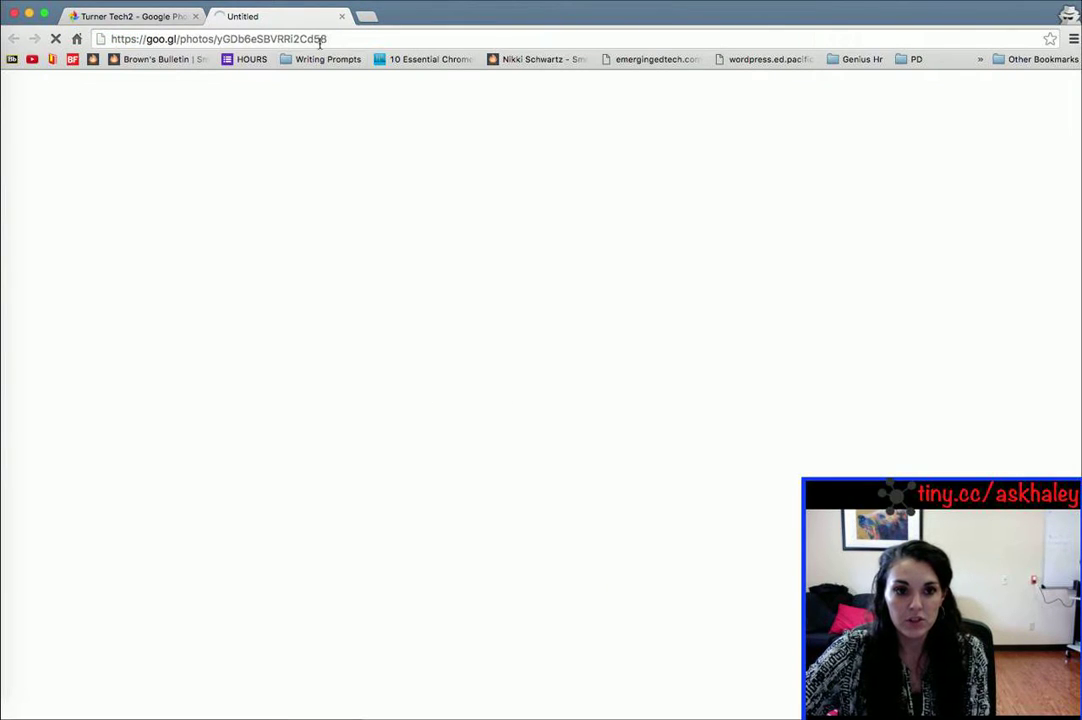
{"action": "left_click", "coordinate": [343, 18]}
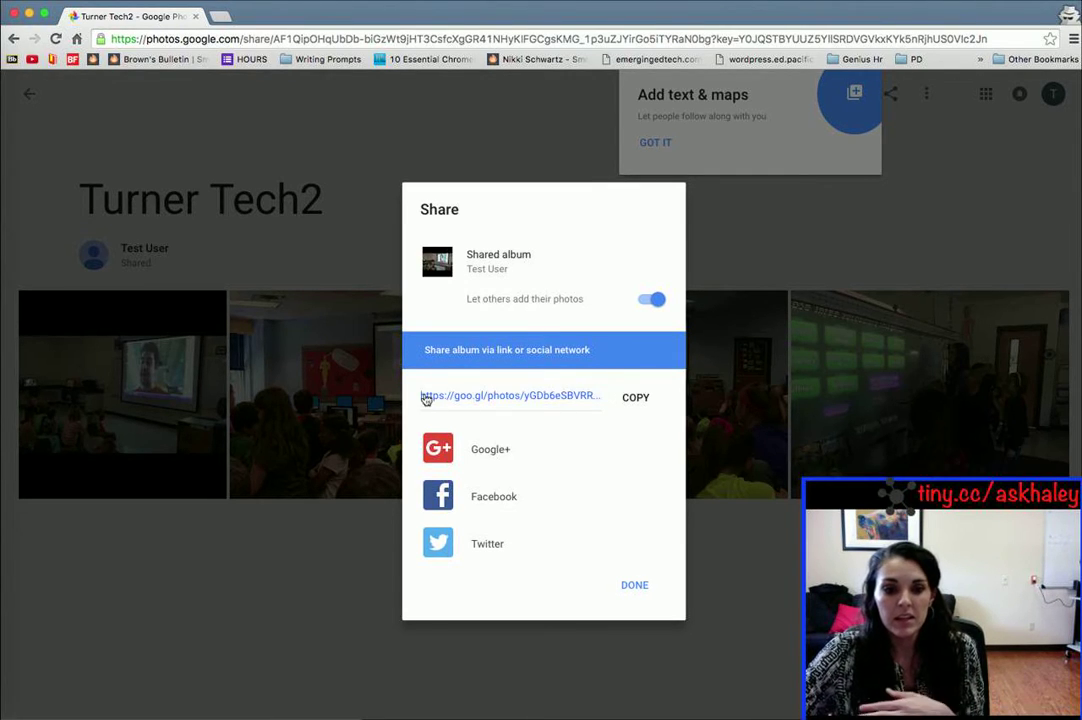
{"action": "left_click", "coordinate": [636, 398]}
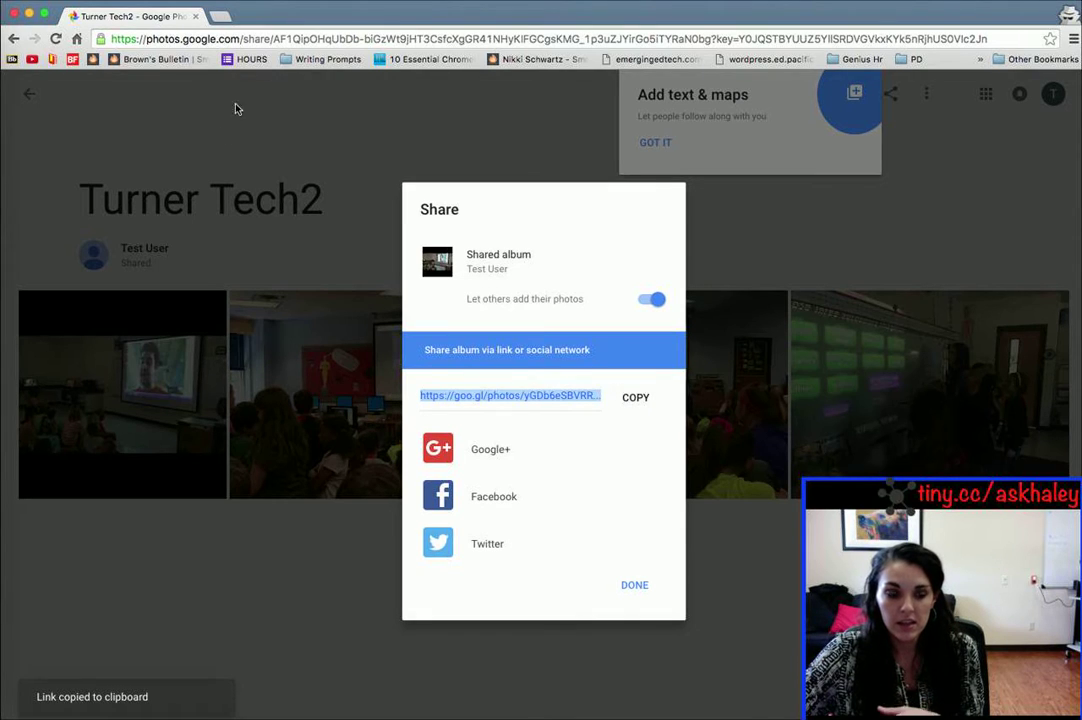
{"action": "left_click", "coordinate": [224, 18]}
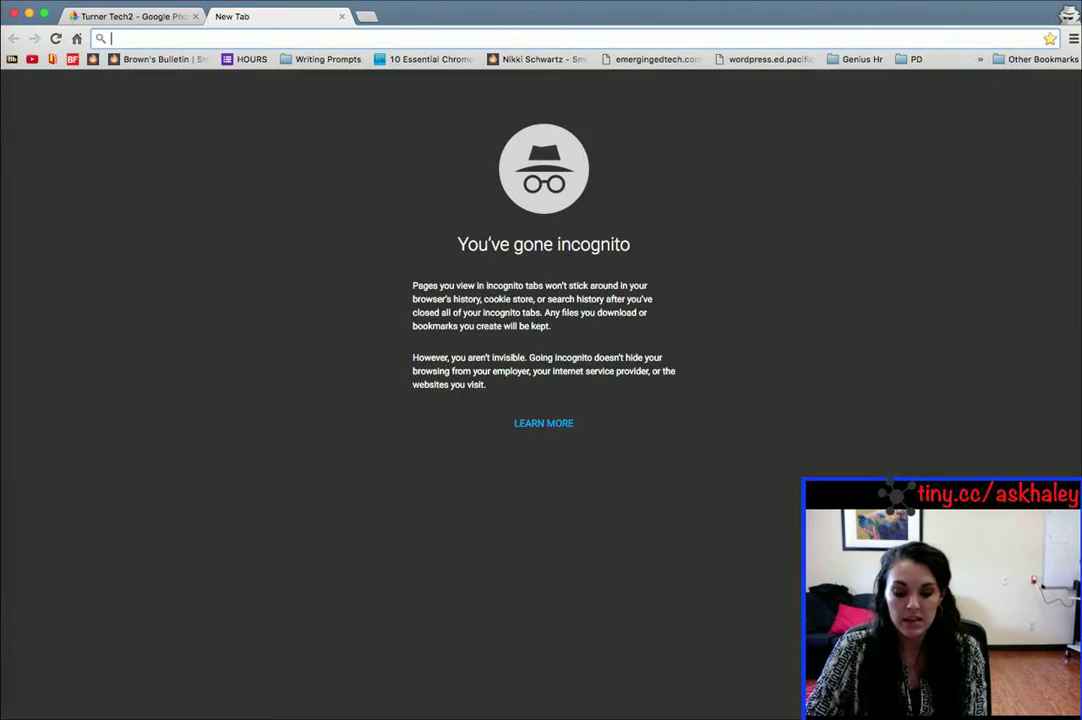
Step: Open Gmail and paste the copied Google Photos album link into a new message body
{"action": "type", "text": "gmail."}
{"action": "key", "text": "Return"}
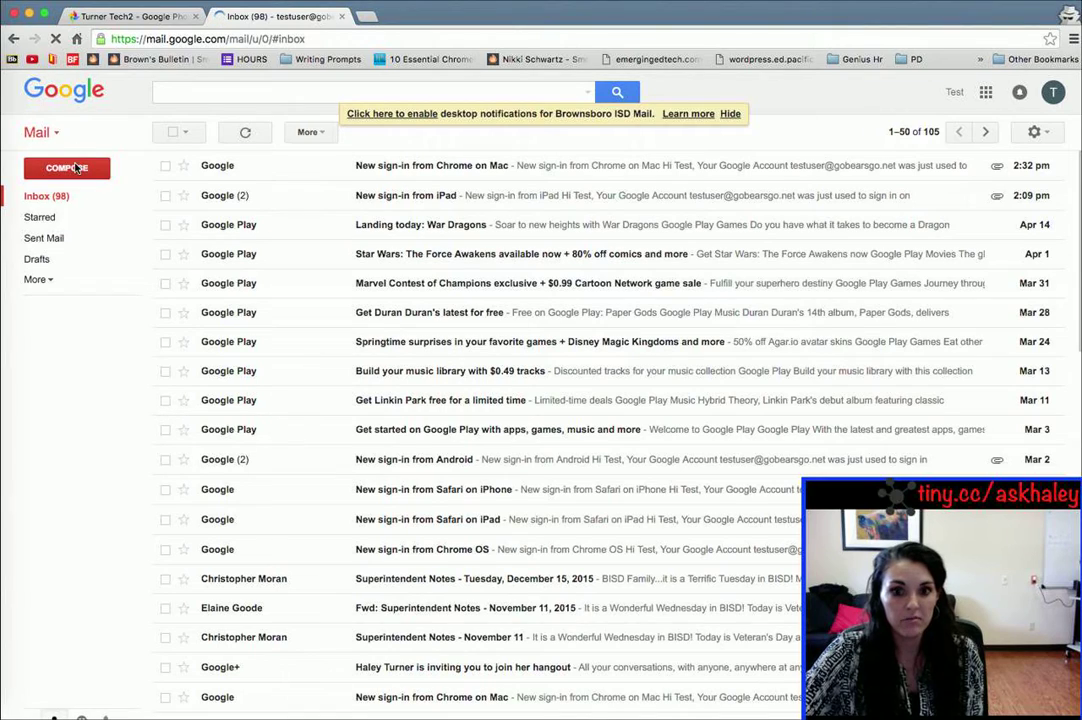
{"action": "left_click", "coordinate": [76, 167]}
{"action": "left_click", "coordinate": [664, 379]}
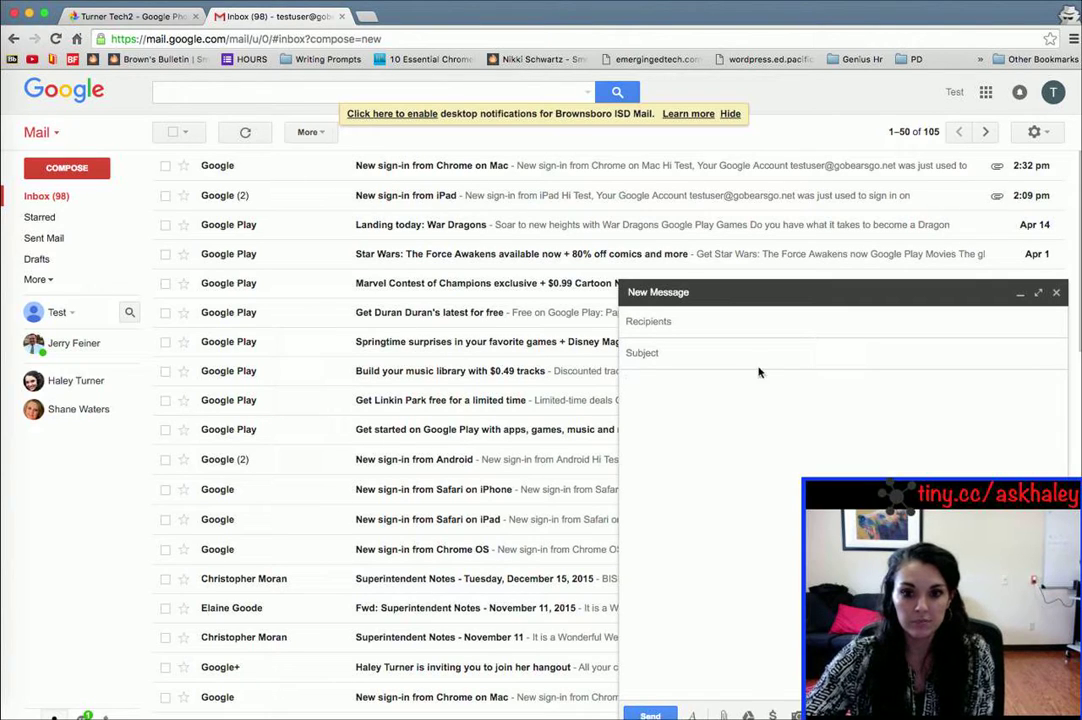
{"action": "key", "text": "super+v"}
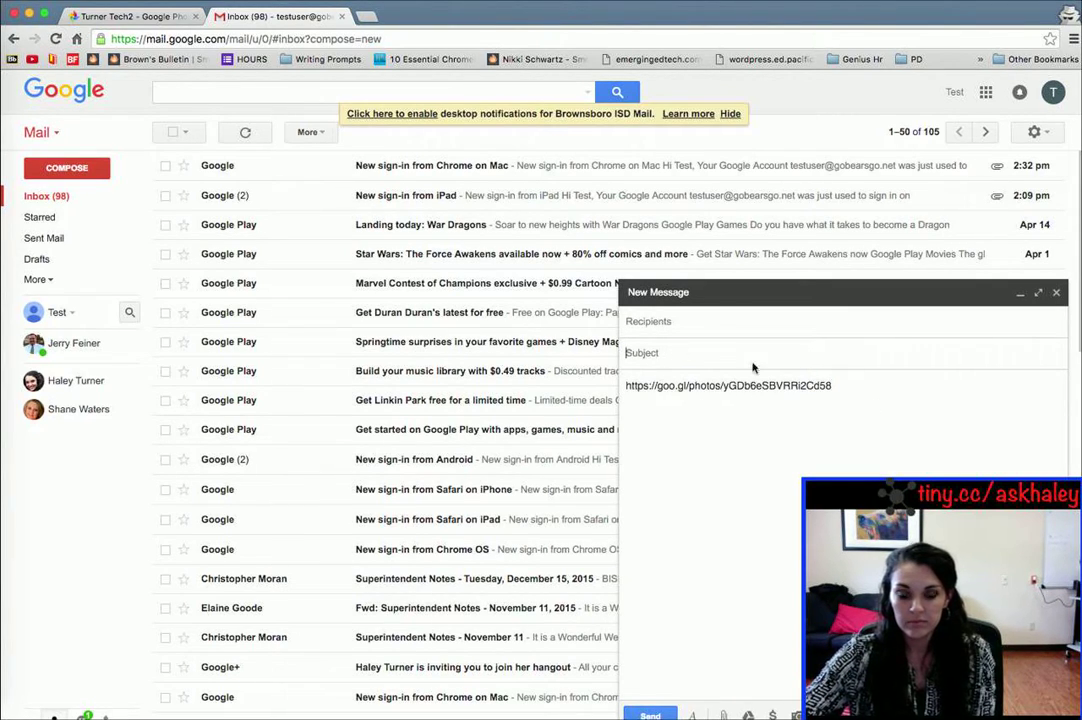
Step: Enter the subject 'Turner - Tech', leaving recipients blank and returning to the link in the body
{"action": "type", "text": "Turner - Tech"}
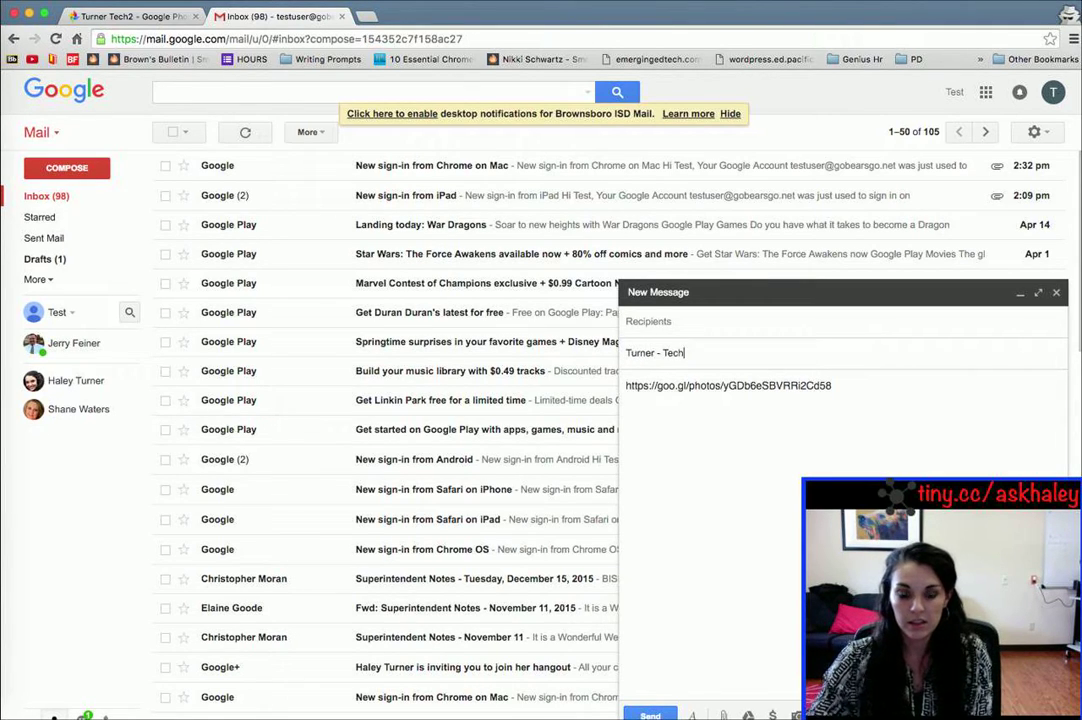
{"action": "left_click", "coordinate": [747, 321]}
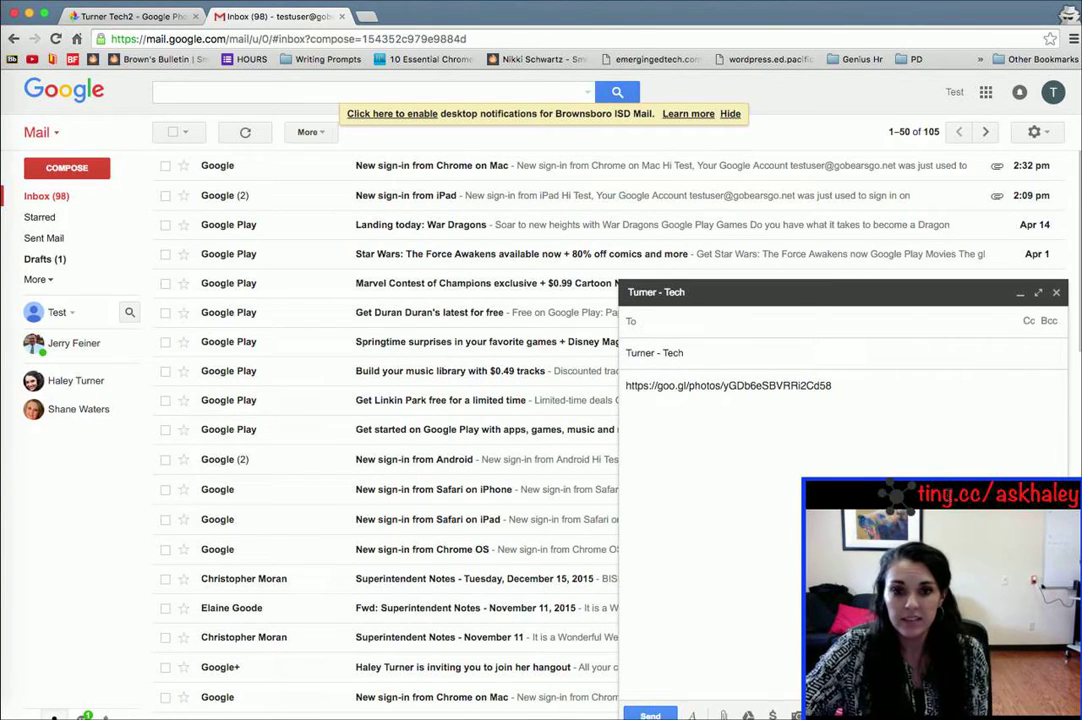
{"action": "left_click", "coordinate": [1004, 399]}
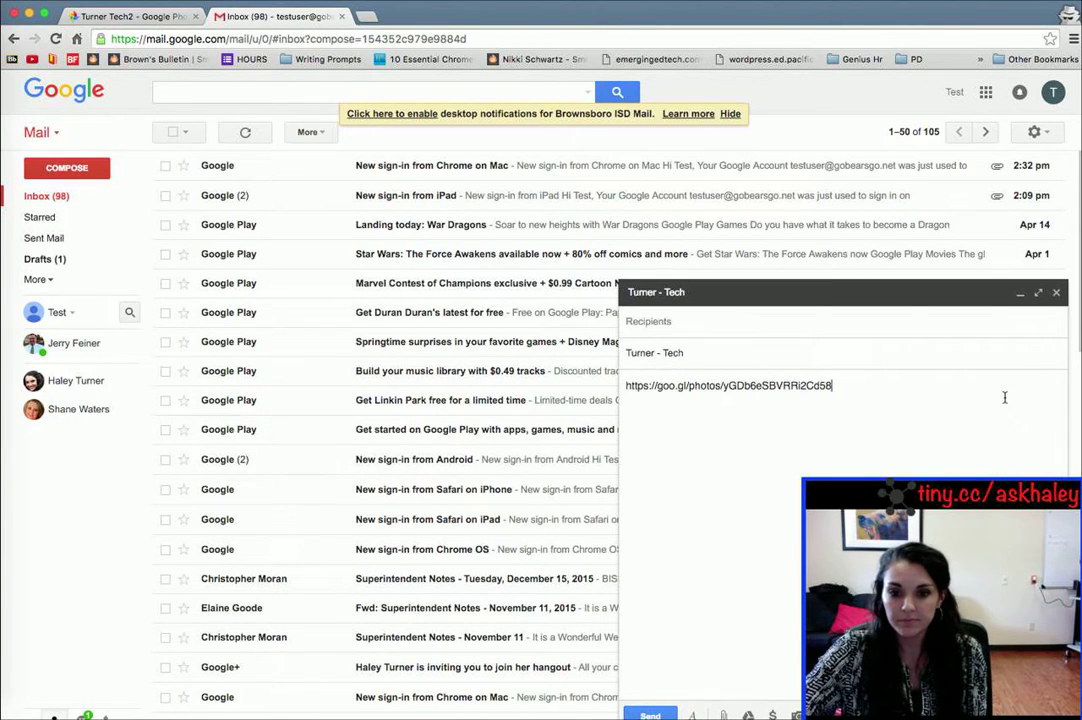